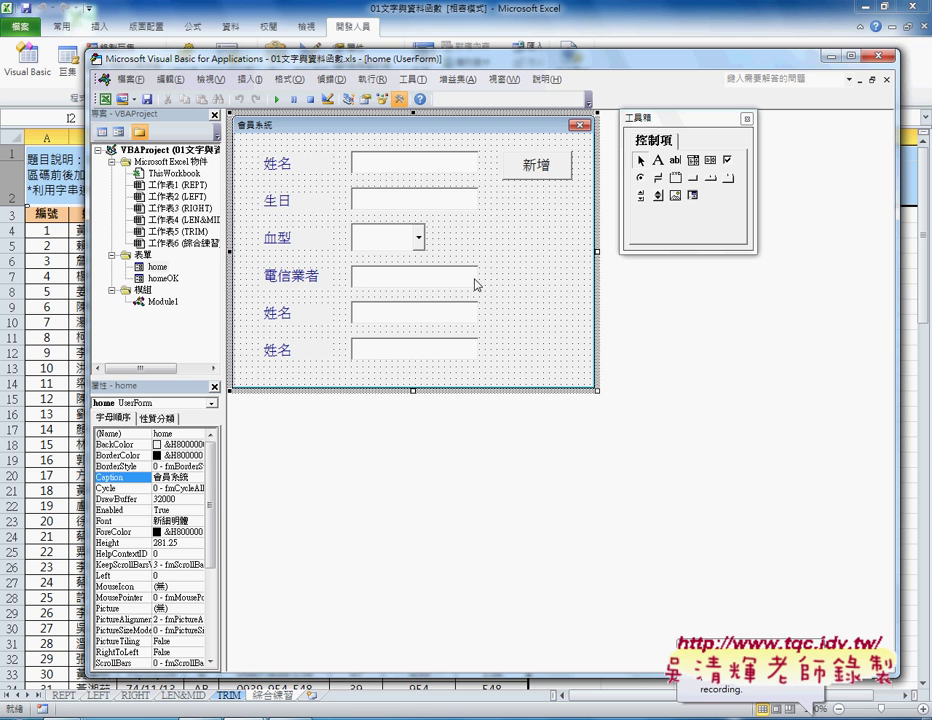
Step: Select TextBox2, the text box beside the 生日 label, so its properties appear
{"action": "left_click", "coordinate": [384, 167]}
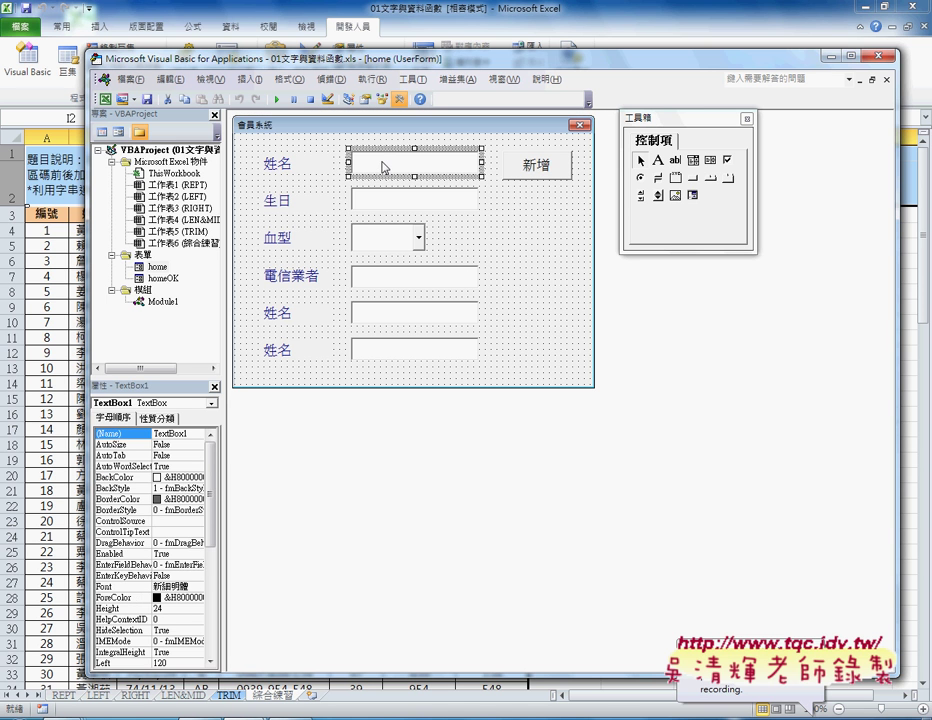
{"action": "left_click", "coordinate": [290, 202]}
{"action": "left_click", "coordinate": [377, 203]}
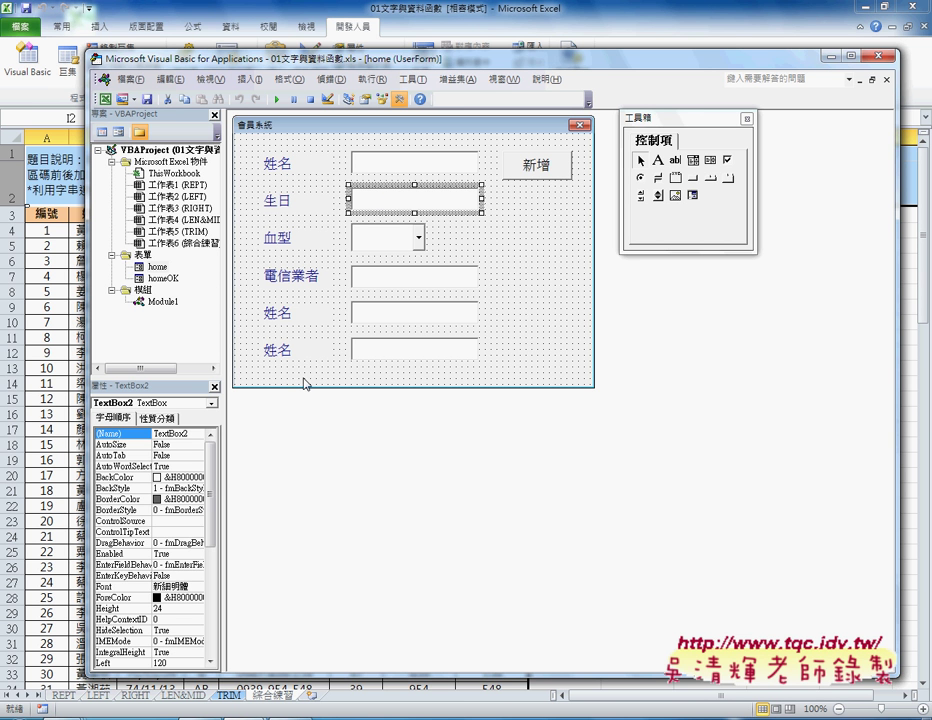
Step: Give the 生日 text box TextBox2 a MaxLength of 10, then press Run, which brings up the Macros dialog
{"action": "left_click", "coordinate": [212, 472]}
{"action": "left_click", "coordinate": [389, 208]}
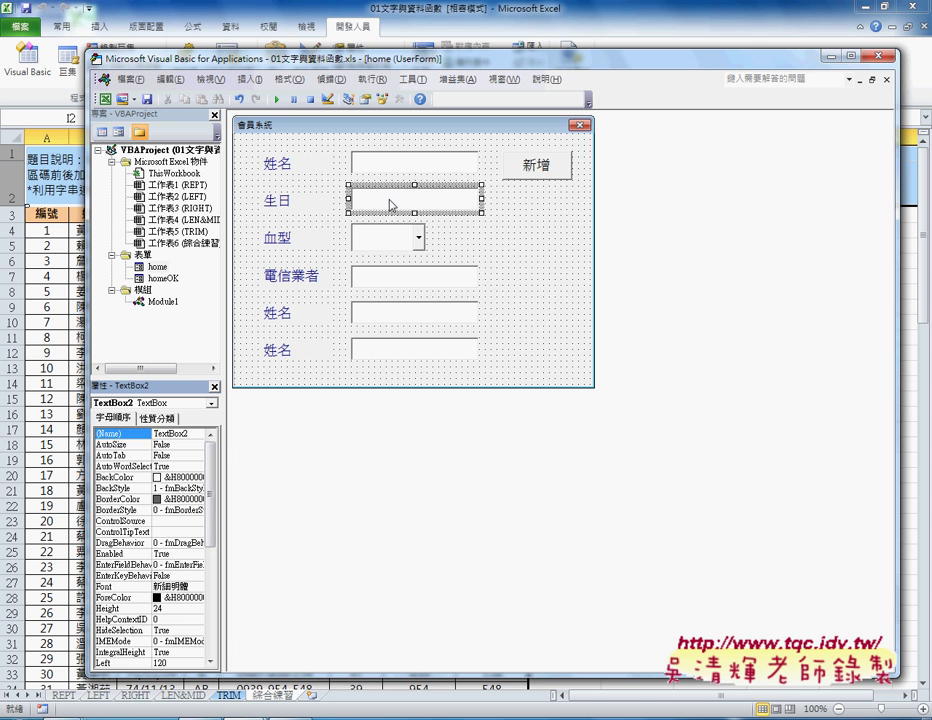
{"action": "left_click_drag", "start_coordinate": [210, 493], "coordinate": [225, 611]}
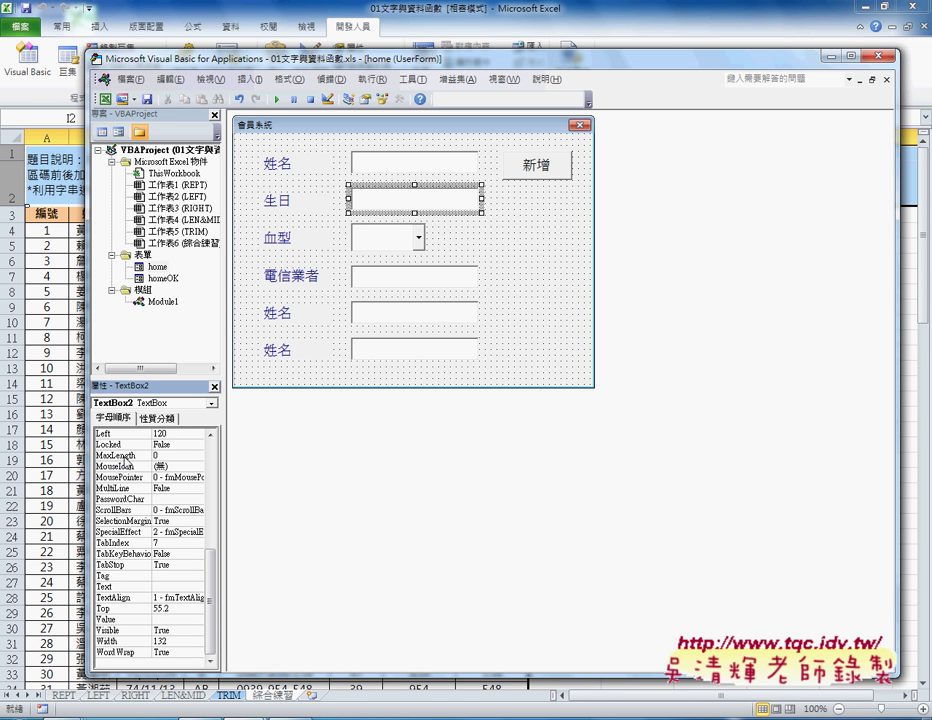
{"action": "left_click", "coordinate": [128, 458]}
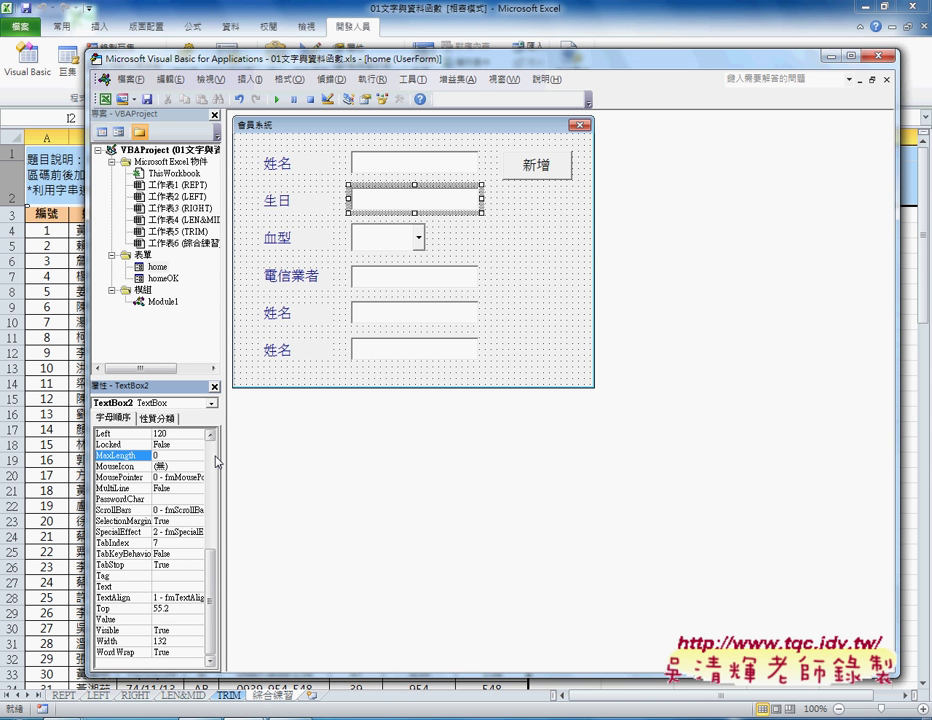
{"action": "type", "text": "10"}
{"action": "left_click", "coordinate": [277, 99]}
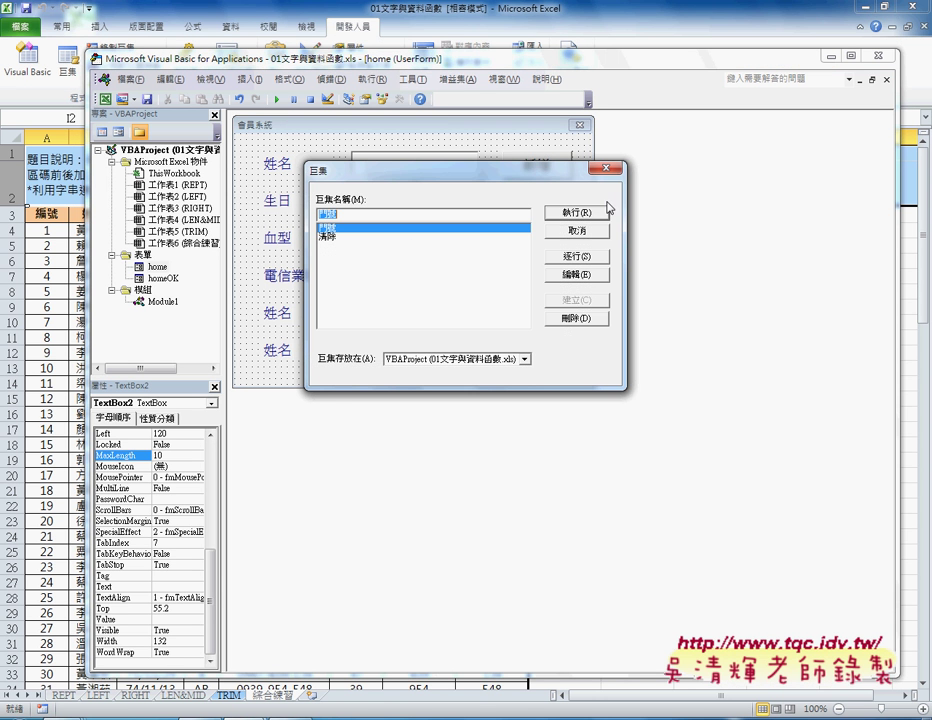
Step: Dismiss the Macros dialog, test-run the form entering 1988/01/01 as 生日, then close it
{"action": "left_click", "coordinate": [595, 212]}
{"action": "left_click", "coordinate": [528, 289]}
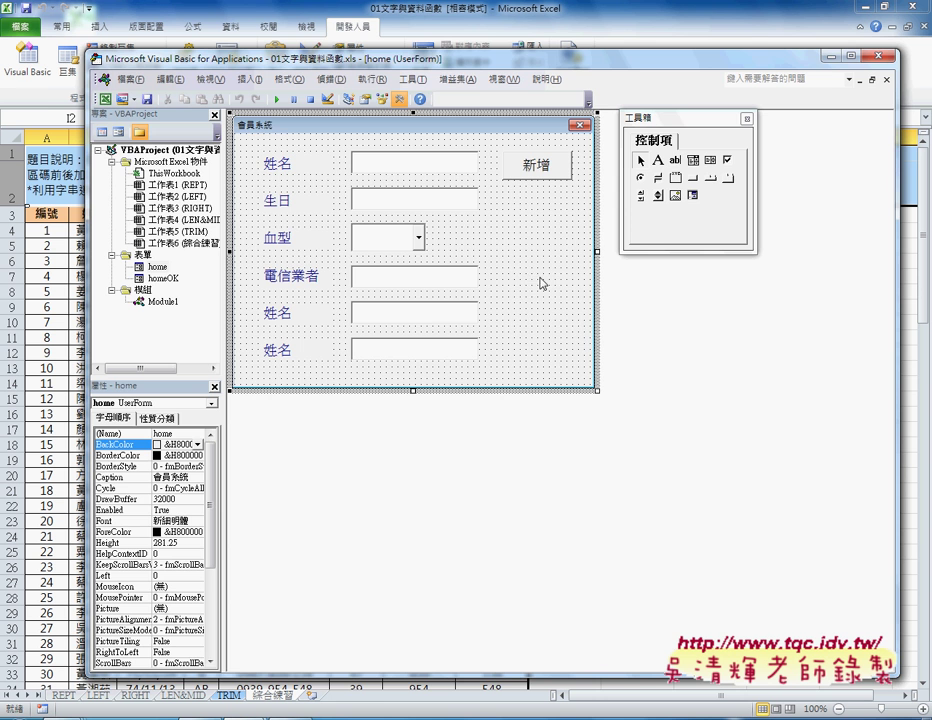
{"action": "left_click", "coordinate": [277, 99]}
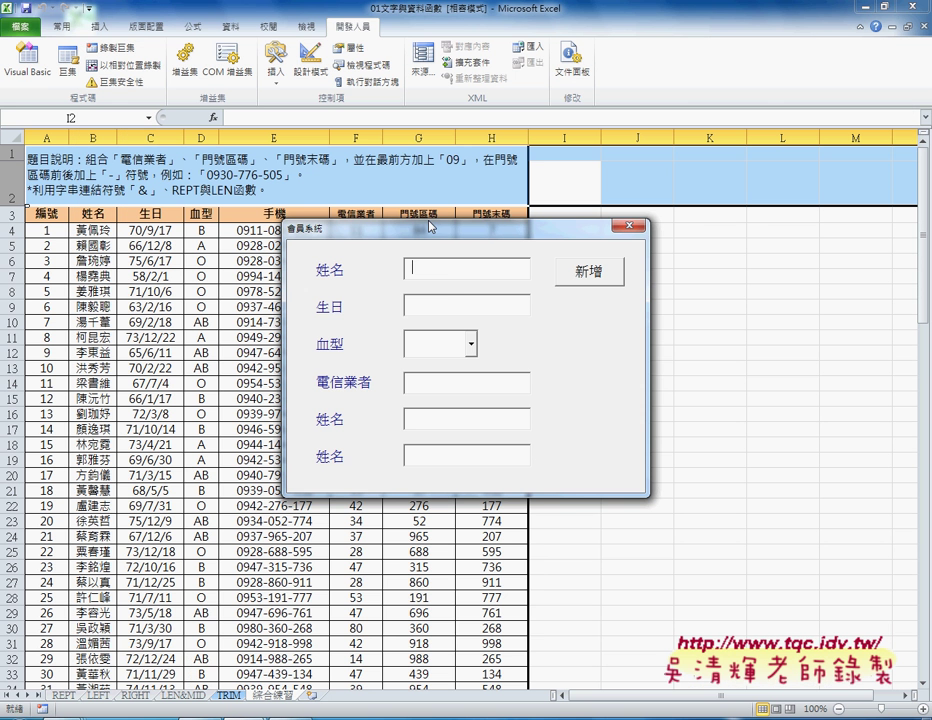
{"action": "left_click", "coordinate": [446, 296]}
{"action": "type", "text": "1"}
{"action": "type", "text": "988/"}
{"action": "type", "text": "6"}
{"action": "type", "text": "1/01"}
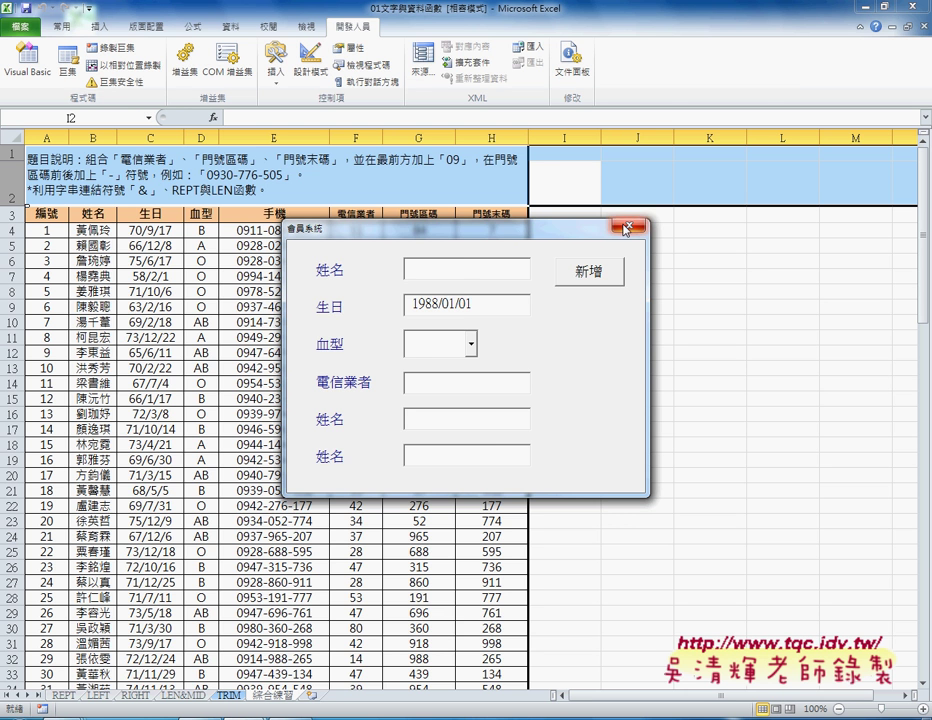
{"action": "key", "text": "alt+F4"}
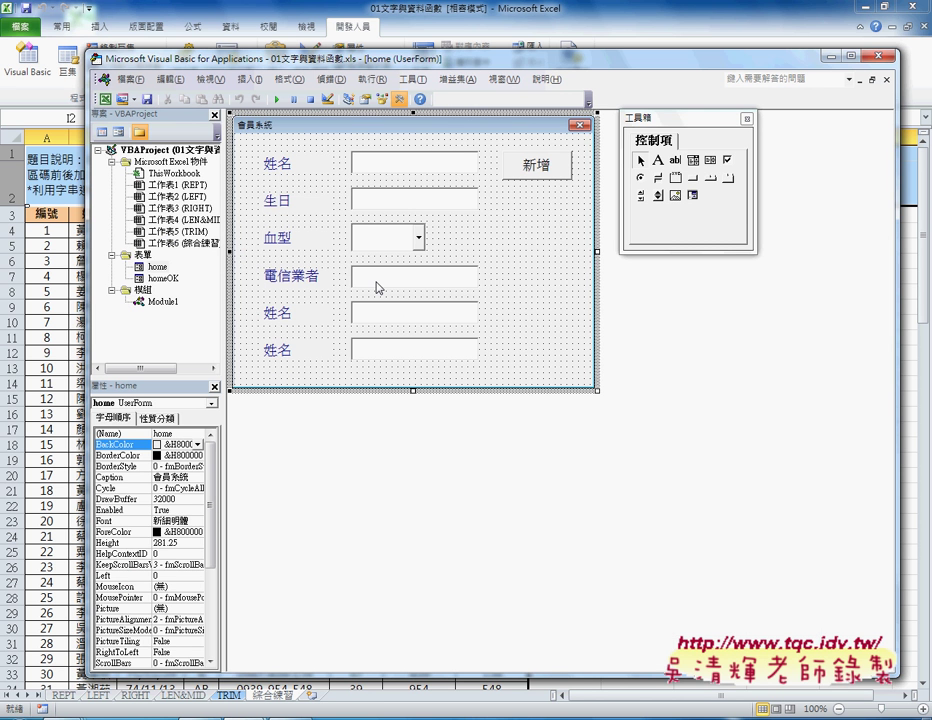
Step: Set the 電信業者 text box TextBox3's MaxLength to 2
{"action": "left_click", "coordinate": [377, 287]}
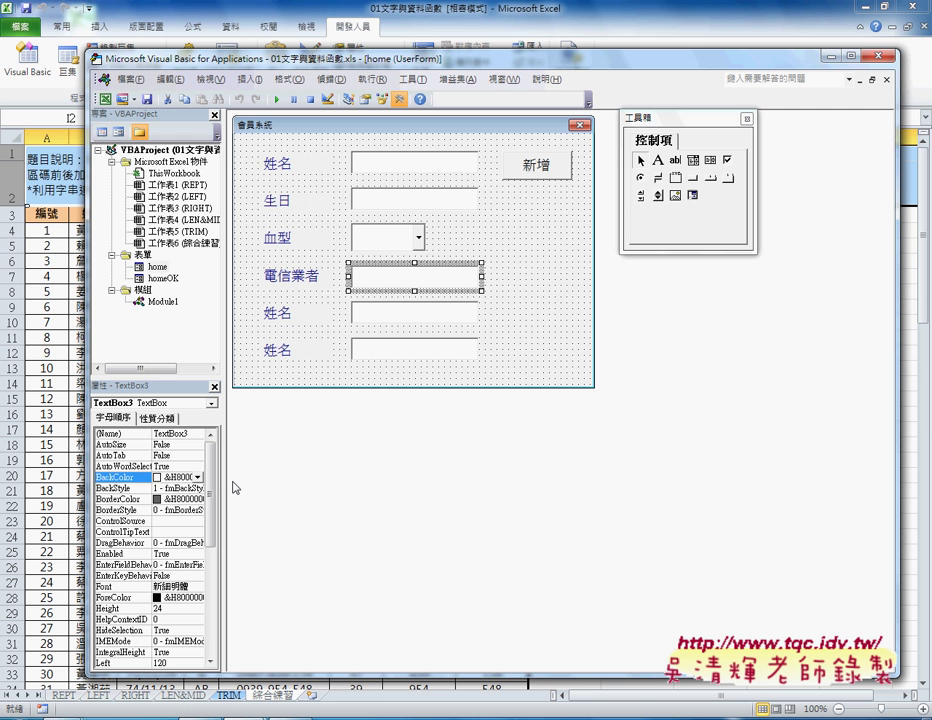
{"action": "left_click_drag", "start_coordinate": [211, 495], "coordinate": [211, 612]}
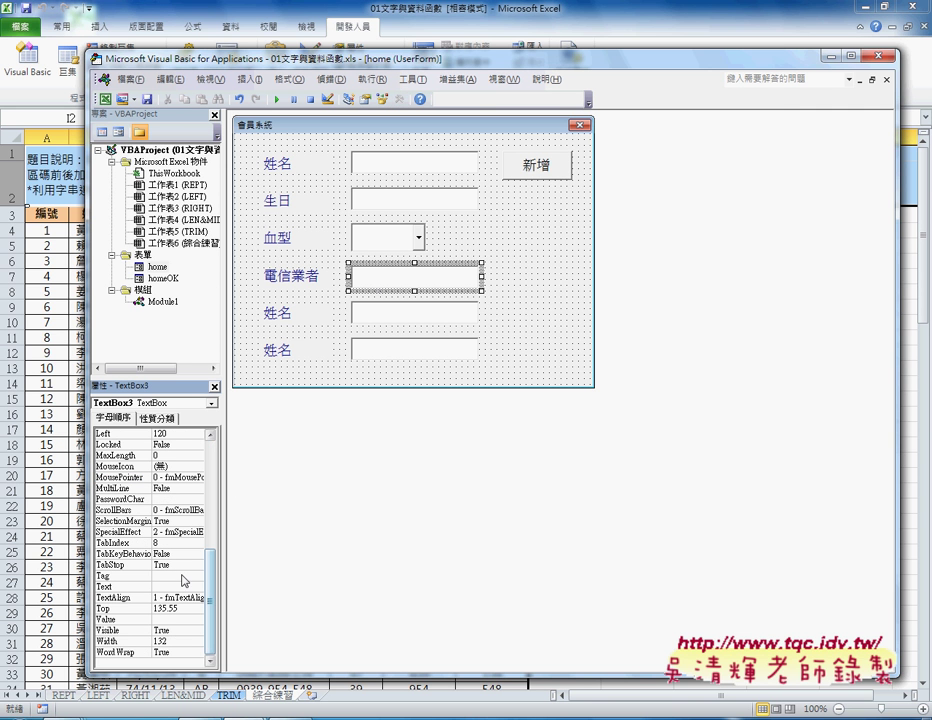
{"action": "left_click", "coordinate": [118, 456]}
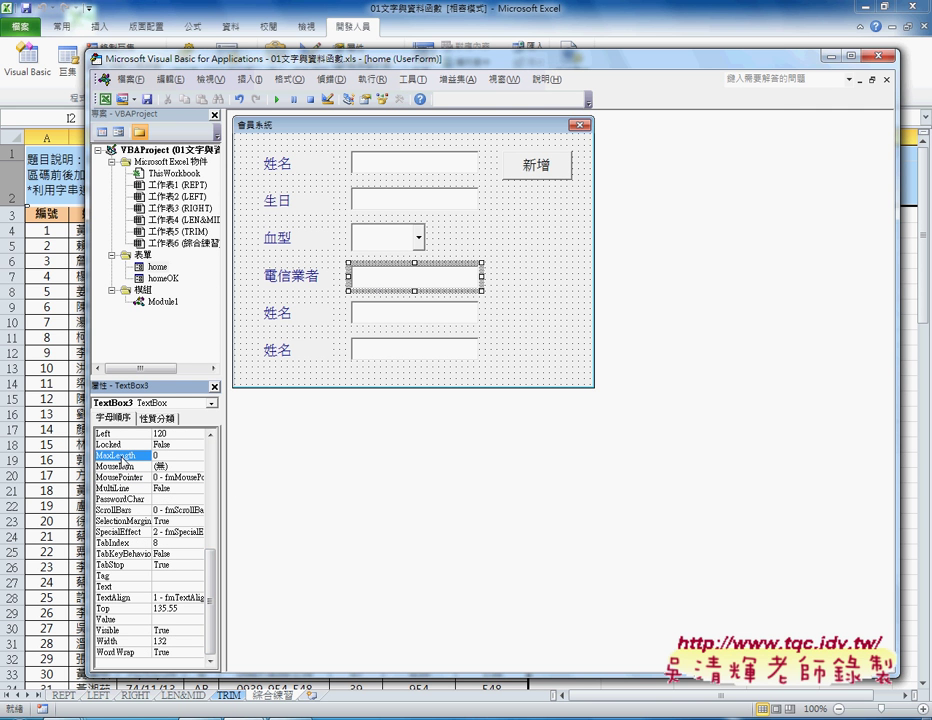
{"action": "type", "text": "2"}
Step: Set MaxLength 3 on both lower 姓名 text boxes, TextBox4 and TextBox5
{"action": "left_click", "coordinate": [410, 314]}
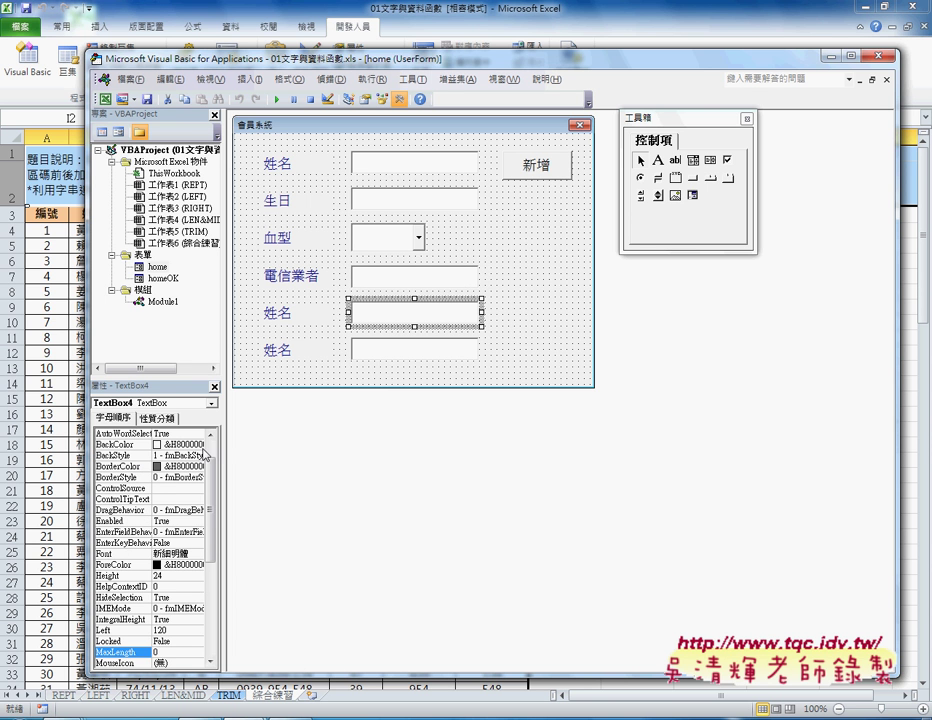
{"action": "left_click", "coordinate": [155, 652]}
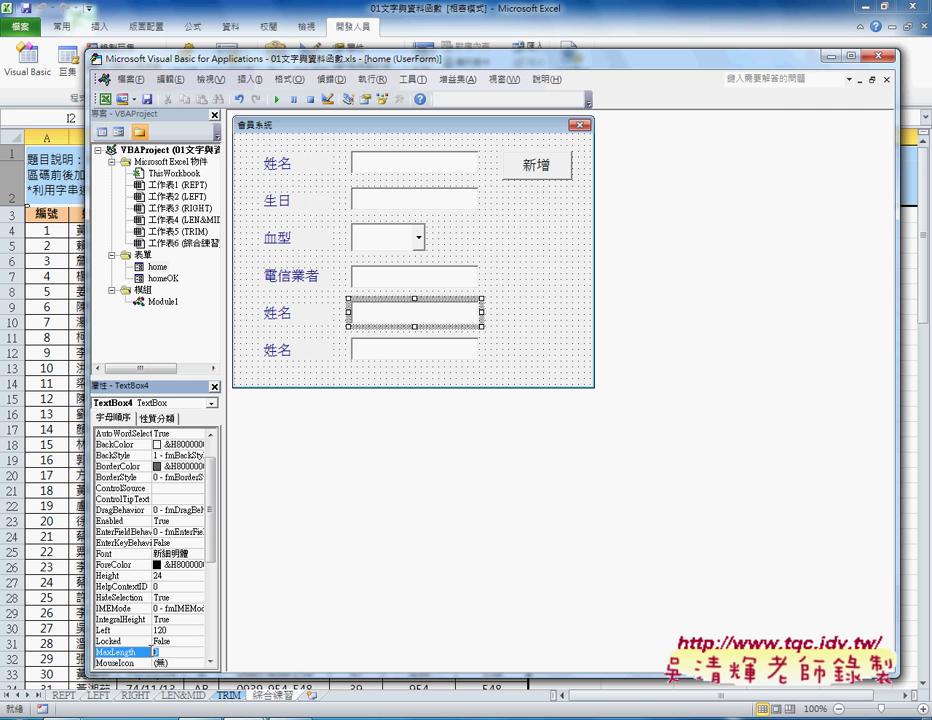
{"action": "type", "text": "3"}
{"action": "left_click", "coordinate": [389, 354]}
{"action": "left_click", "coordinate": [156, 652]}
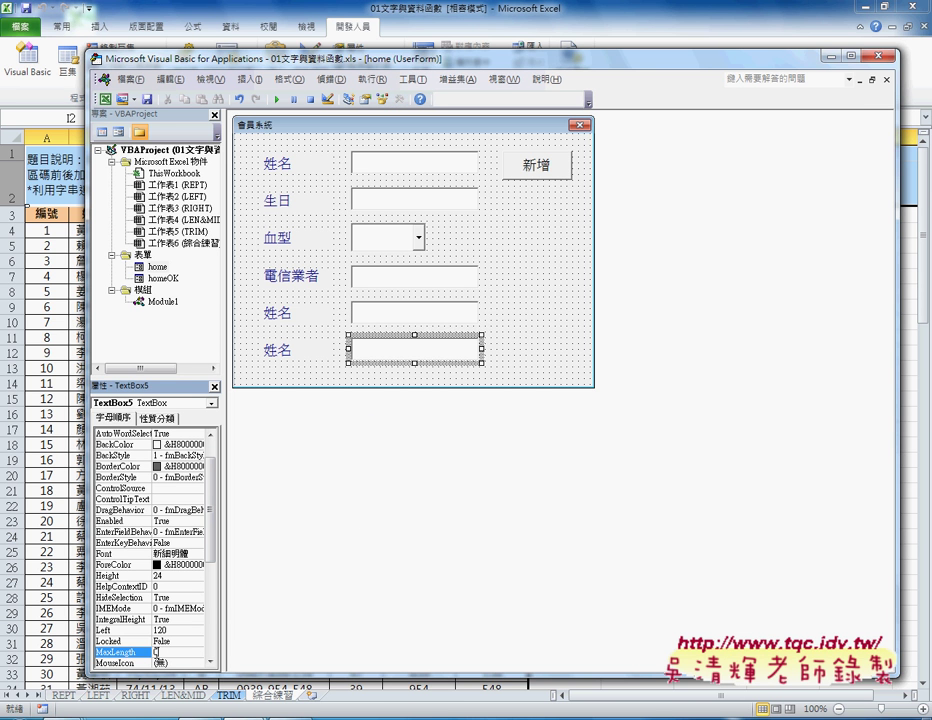
{"action": "type", "text": "3"}
{"action": "left_click", "coordinate": [424, 174]}
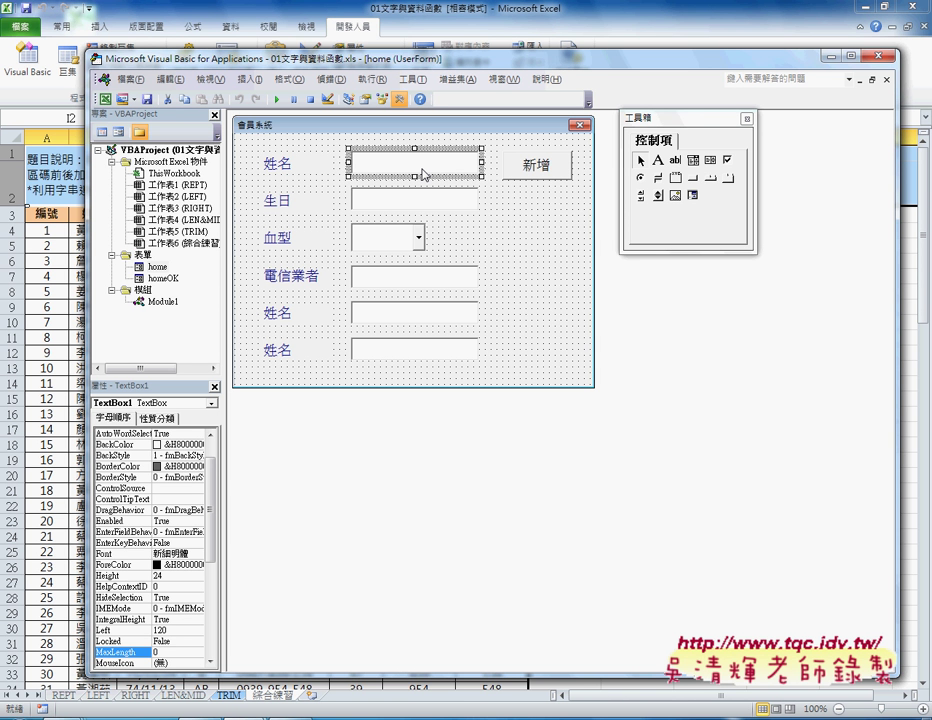
{"action": "left_click", "coordinate": [406, 243]}
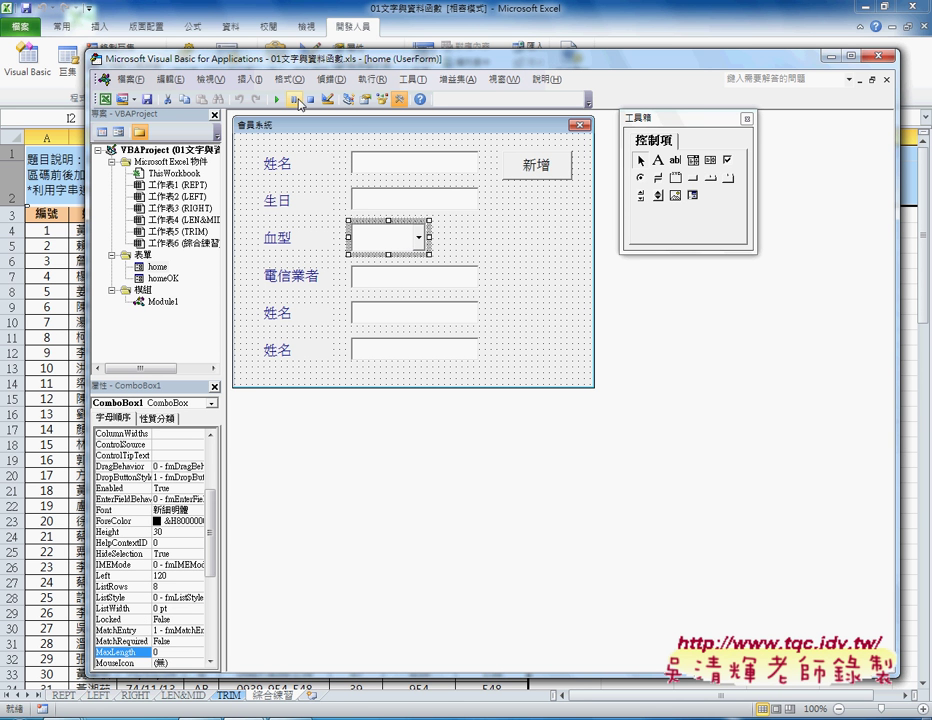
{"action": "left_click", "coordinate": [524, 282]}
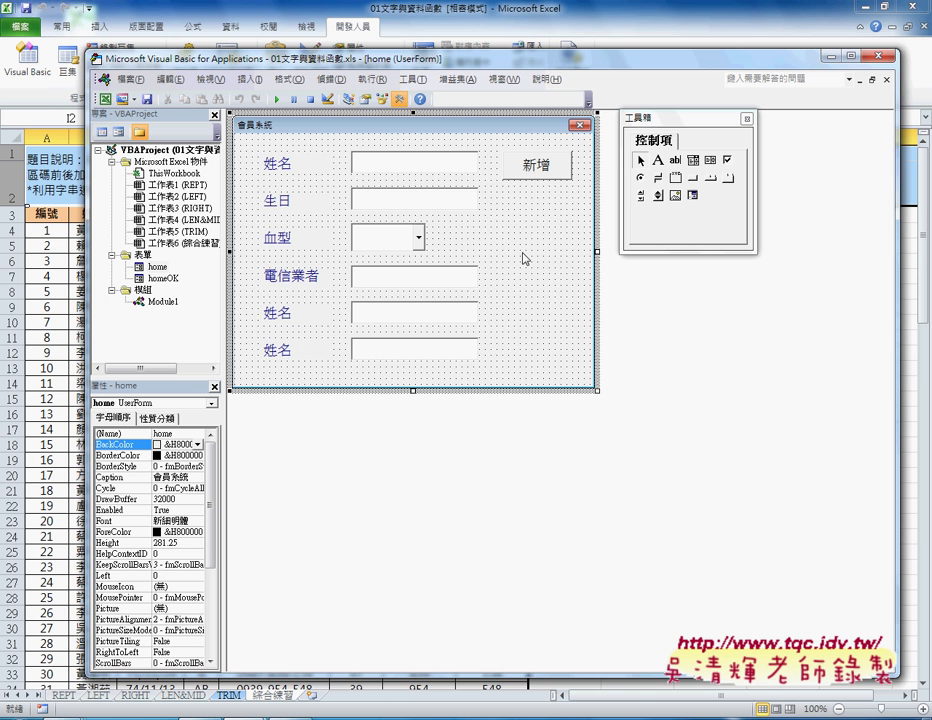
{"action": "left_click", "coordinate": [277, 100]}
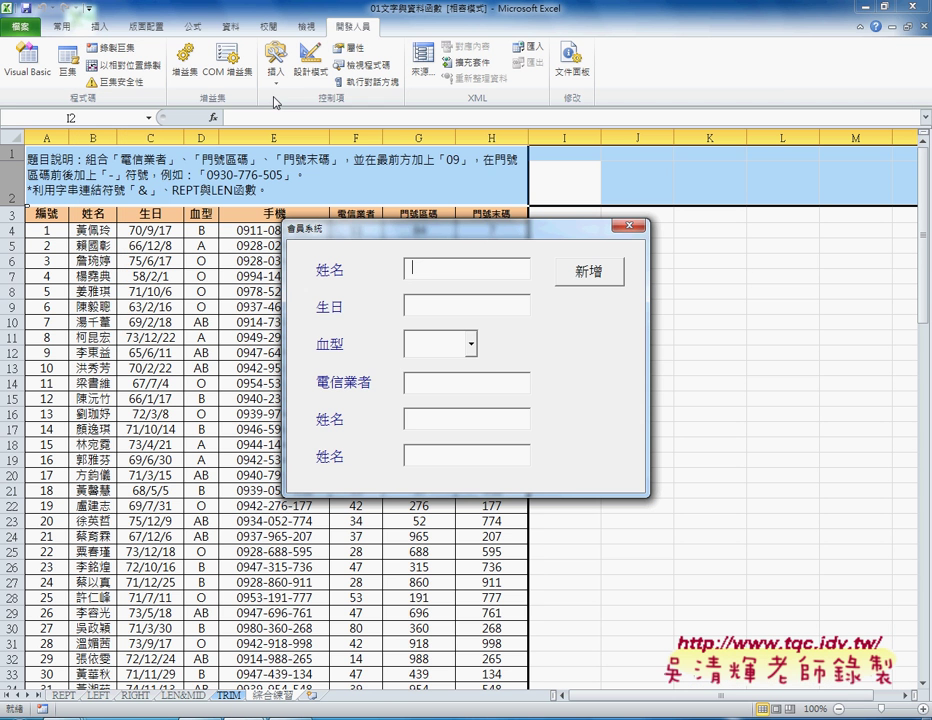
{"action": "left_click", "coordinate": [472, 345]}
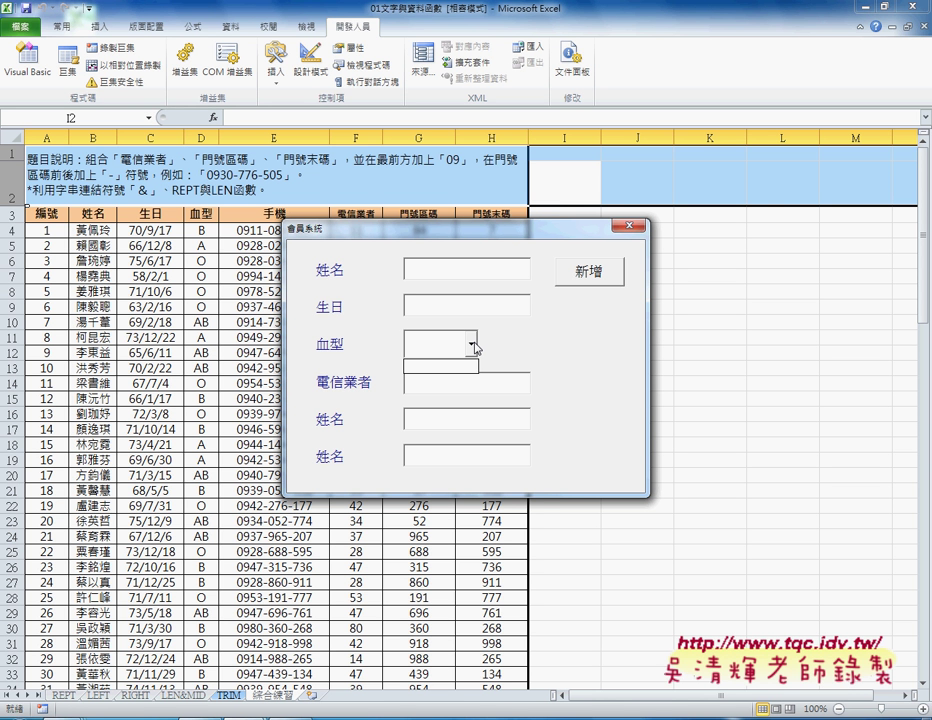
{"action": "left_click", "coordinate": [472, 345]}
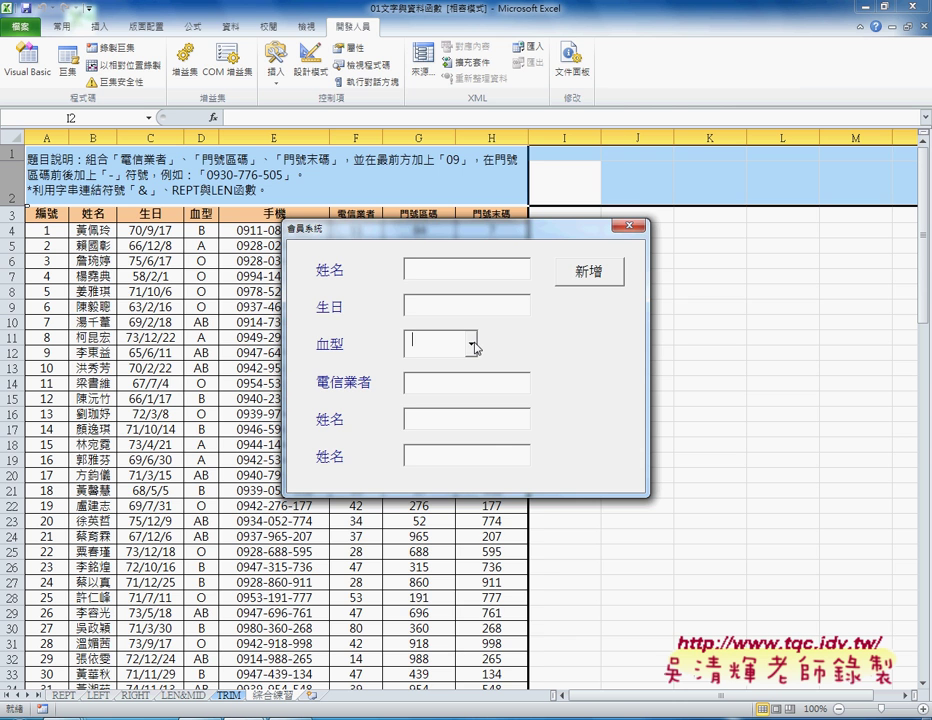
{"action": "key", "text": "alt+F11"}
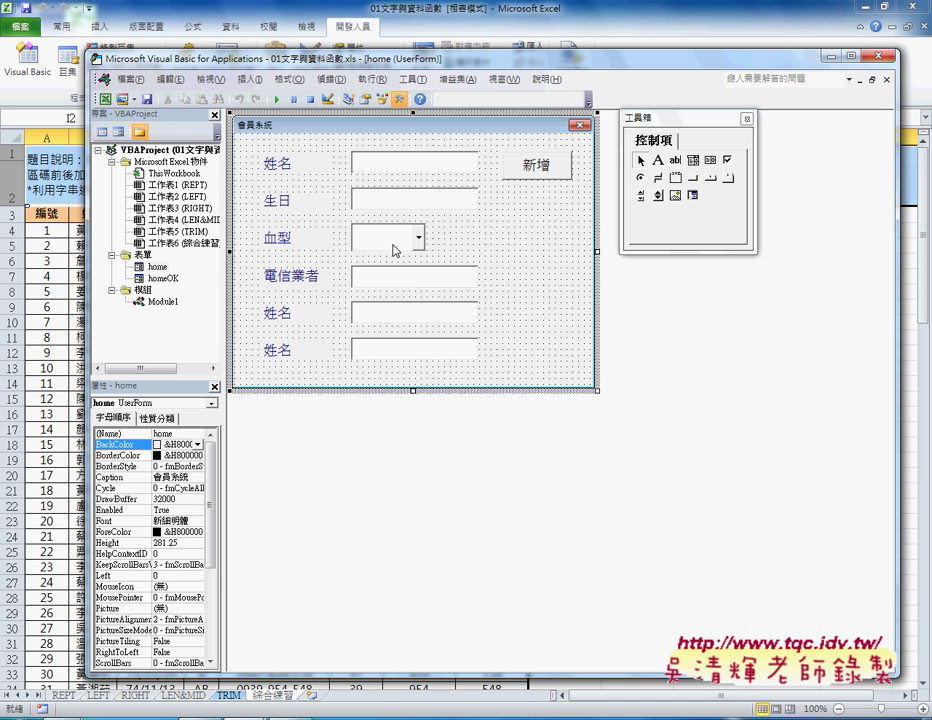
Step: Rename the 血型 combo box from ComboBox1 to cb01
{"action": "left_click", "coordinate": [395, 251]}
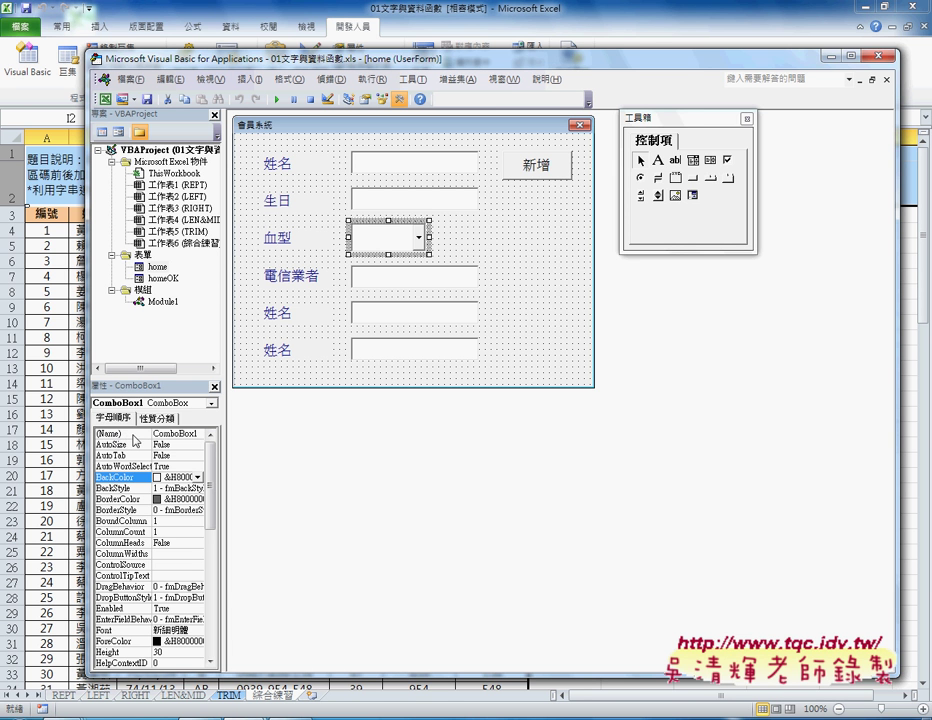
{"action": "left_click", "coordinate": [188, 433]}
{"action": "double_click", "coordinate": [193, 433]}
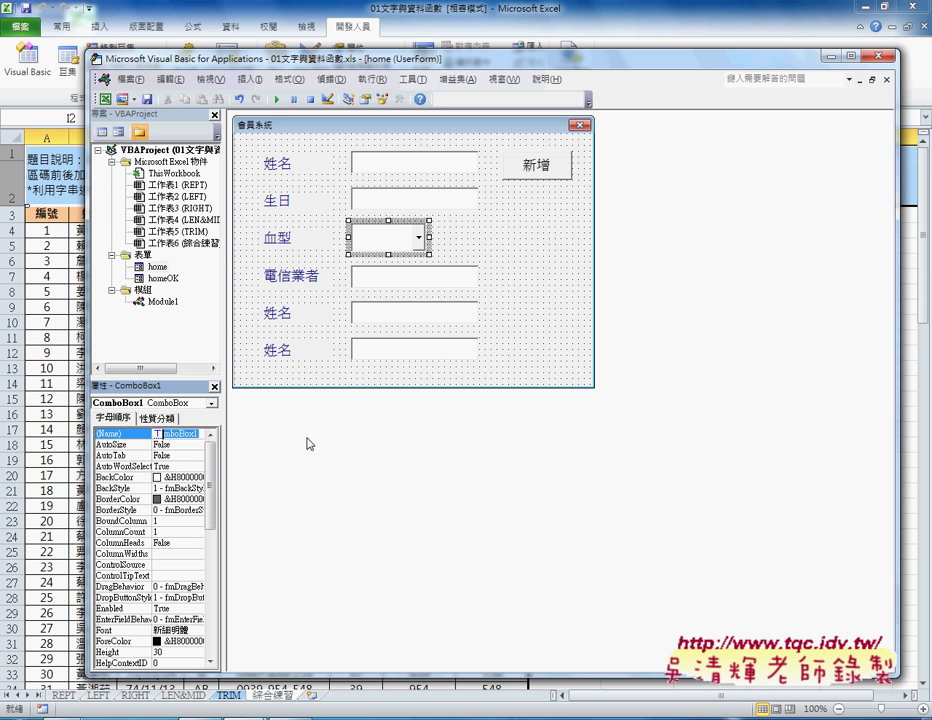
{"action": "type", "text": "c"}
{"action": "type", "text": "b"}
{"action": "type", "text": "01"}
{"action": "key", "text": "Return"}
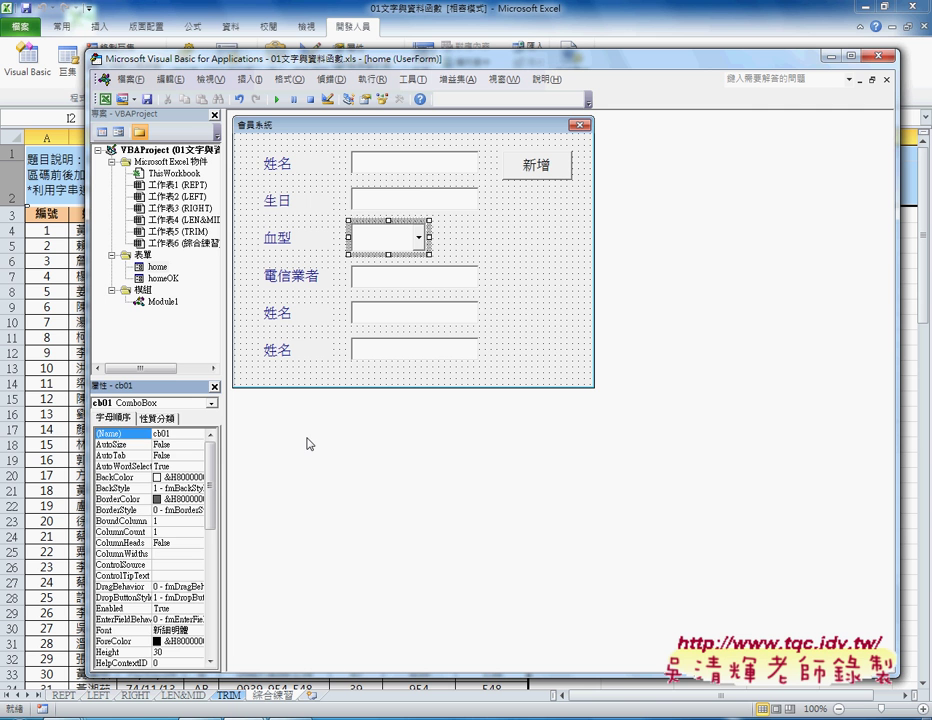
{"action": "left_click", "coordinate": [410, 171]}
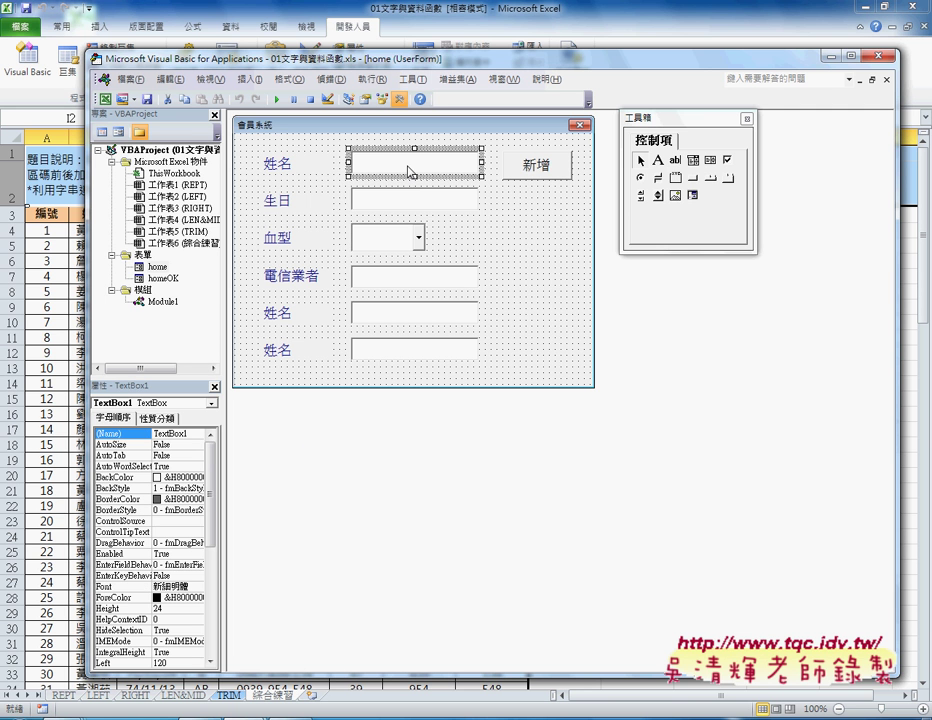
Step: Name the first 姓名, 生日 and 電信業者 text boxes txt01, txt02 and txt03
{"action": "left_click", "coordinate": [168, 433]}
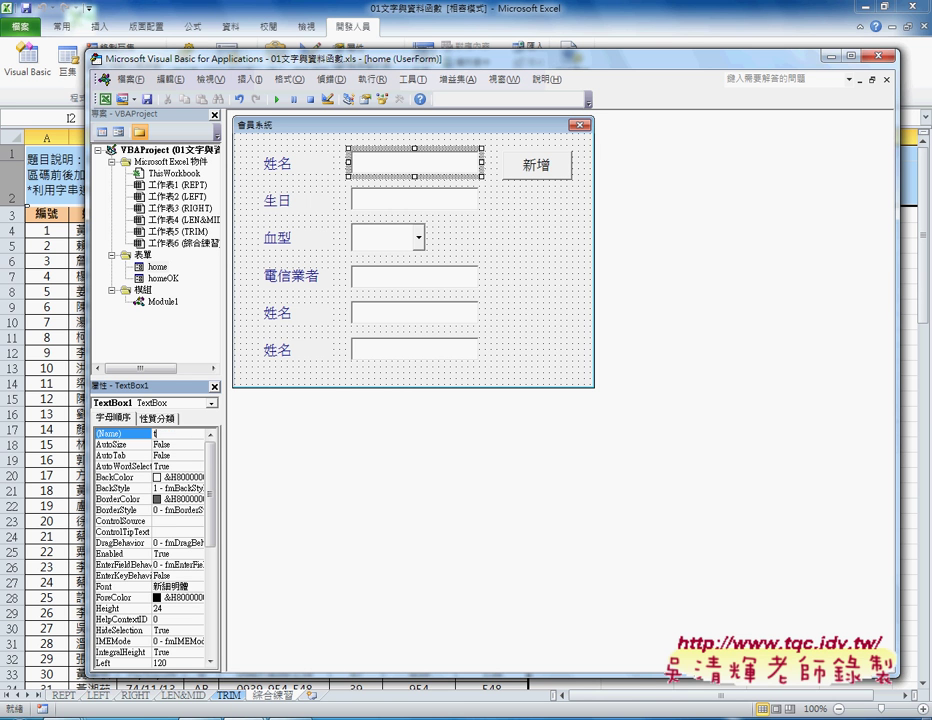
{"action": "type", "text": "t"}
{"action": "type", "text": "tName"}
{"action": "left_click", "coordinate": [258, 453]}
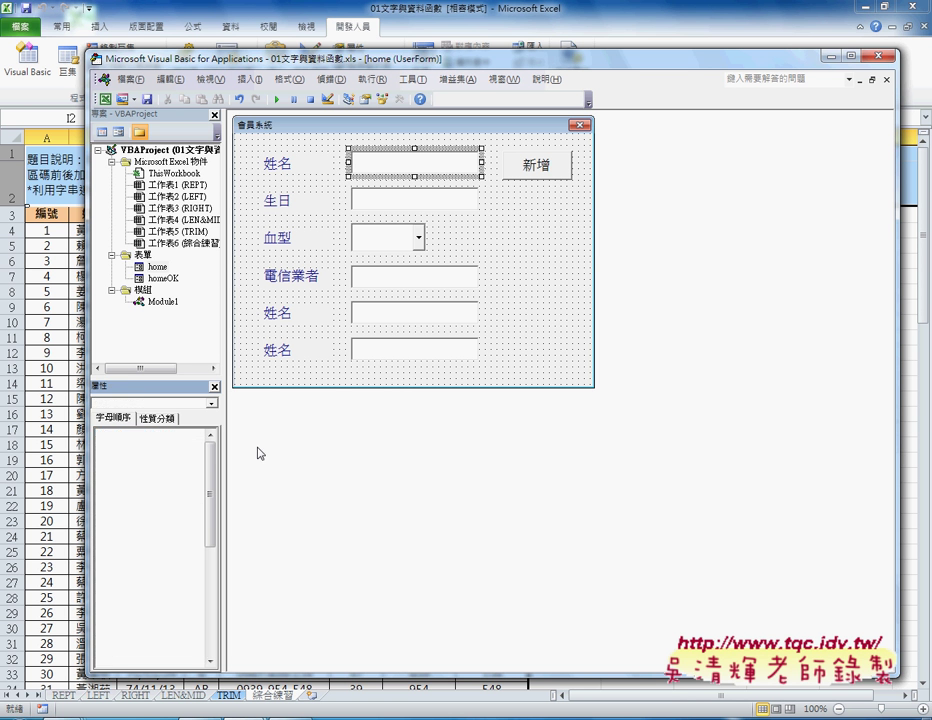
{"action": "left_click", "coordinate": [402, 200]}
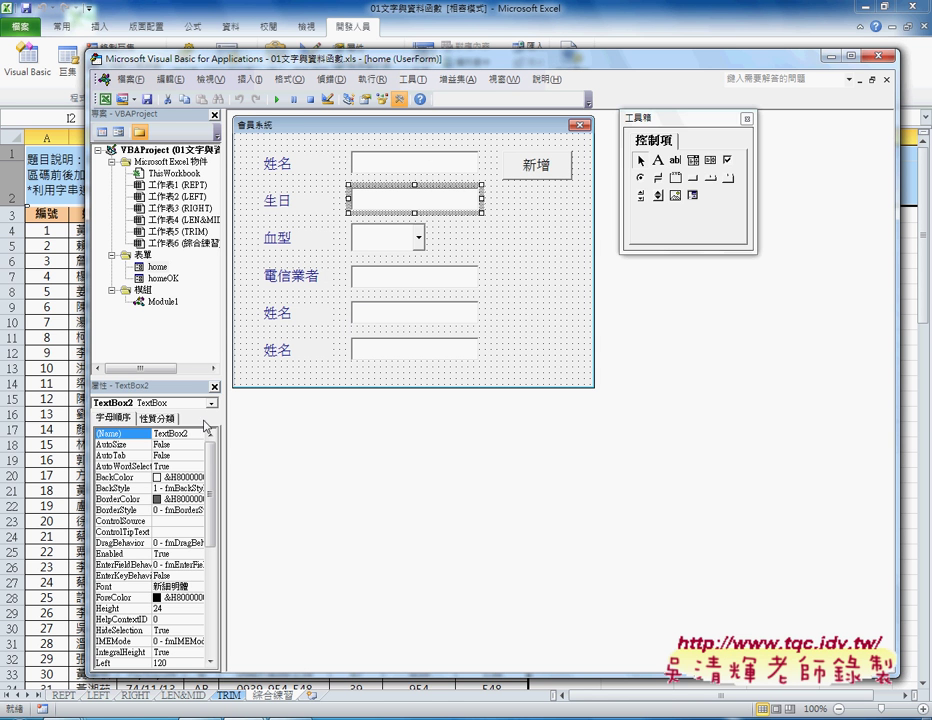
{"action": "left_click", "coordinate": [127, 419]}
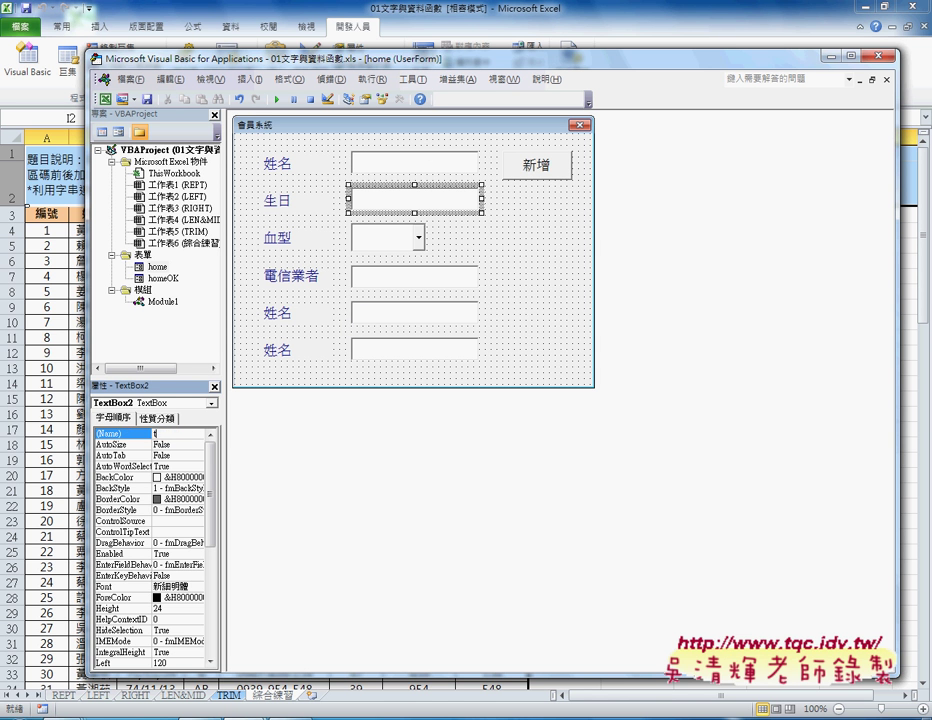
{"action": "type", "text": "txt02"}
{"action": "key", "text": "Return"}
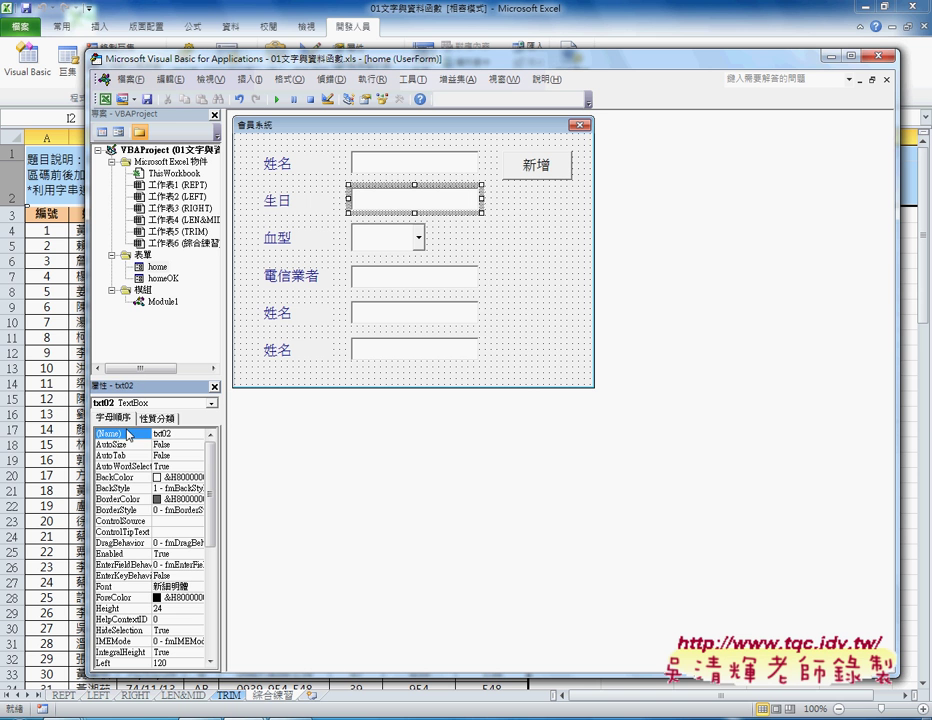
{"action": "left_click", "coordinate": [410, 277]}
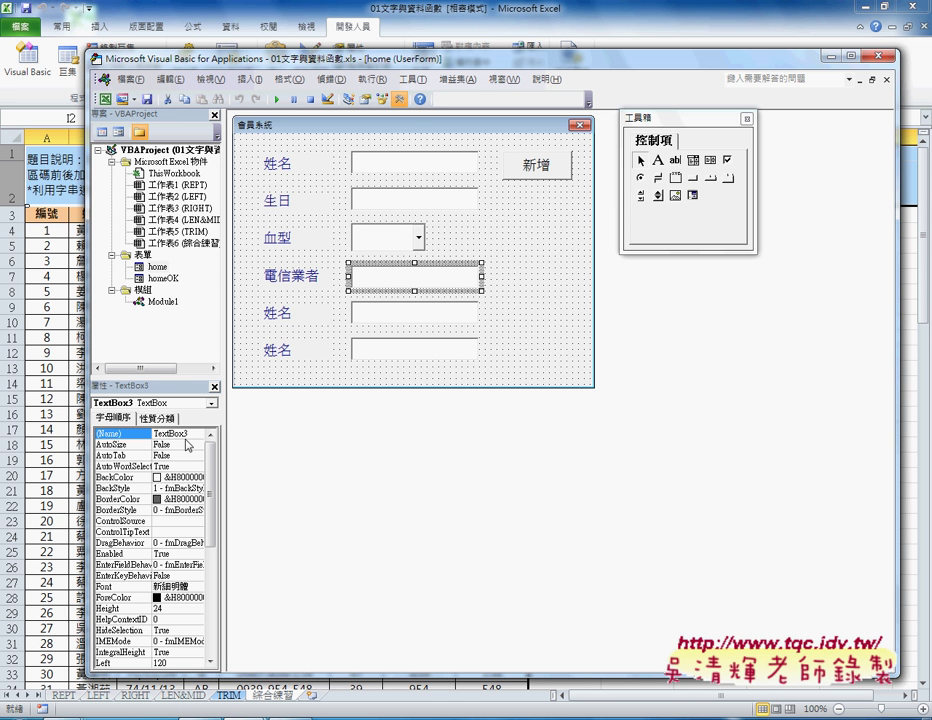
{"action": "left_click", "coordinate": [165, 433]}
{"action": "type", "text": "tx"}
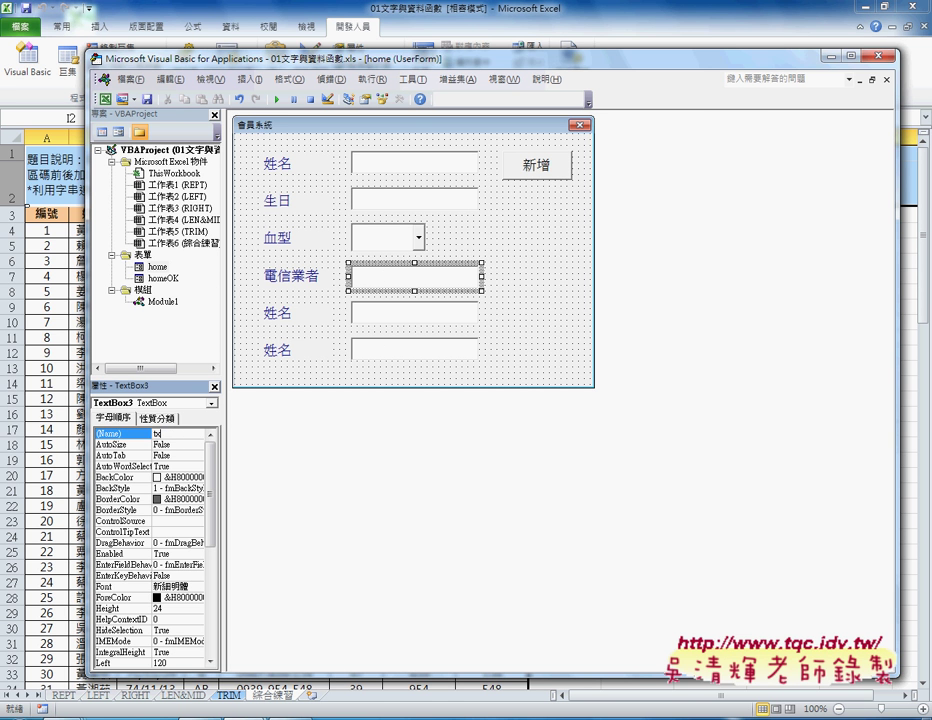
{"action": "type", "text": "t03"}
{"action": "key", "text": "Return"}
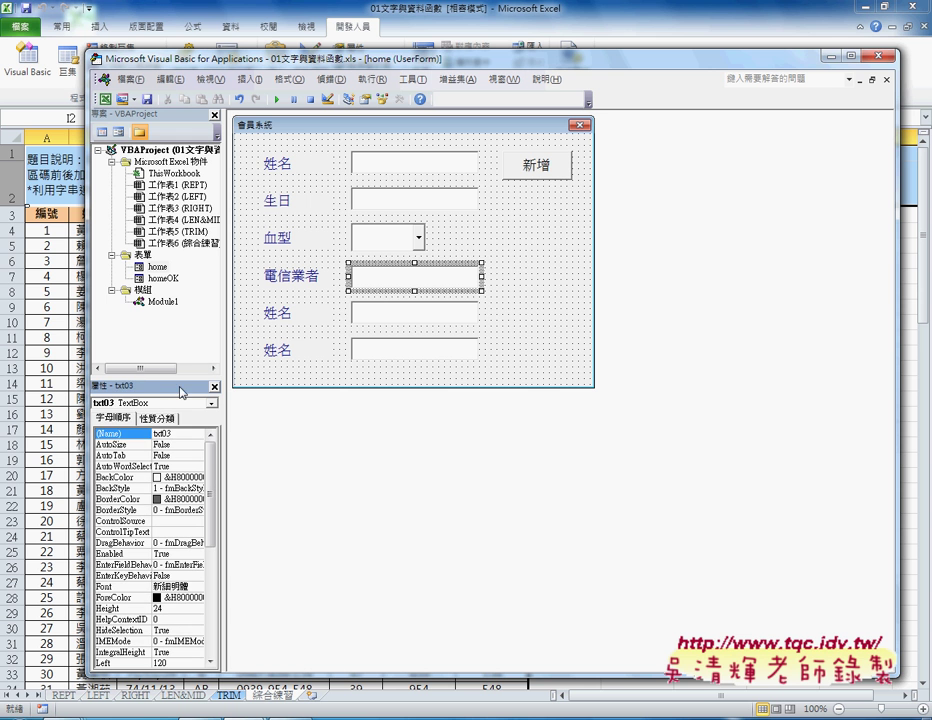
Step: Name the two lower 姓名 text boxes txt04 and txt05
{"action": "left_click", "coordinate": [388, 320]}
{"action": "left_click", "coordinate": [123, 434]}
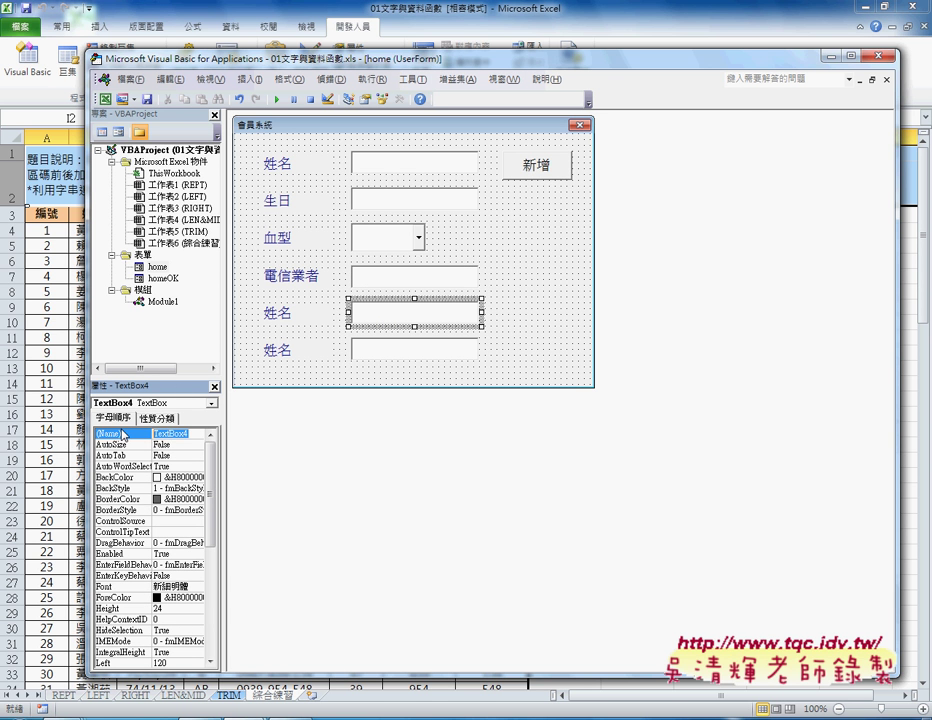
{"action": "type", "text": "txt"}
{"action": "type", "text": "04"}
{"action": "key", "text": "Return"}
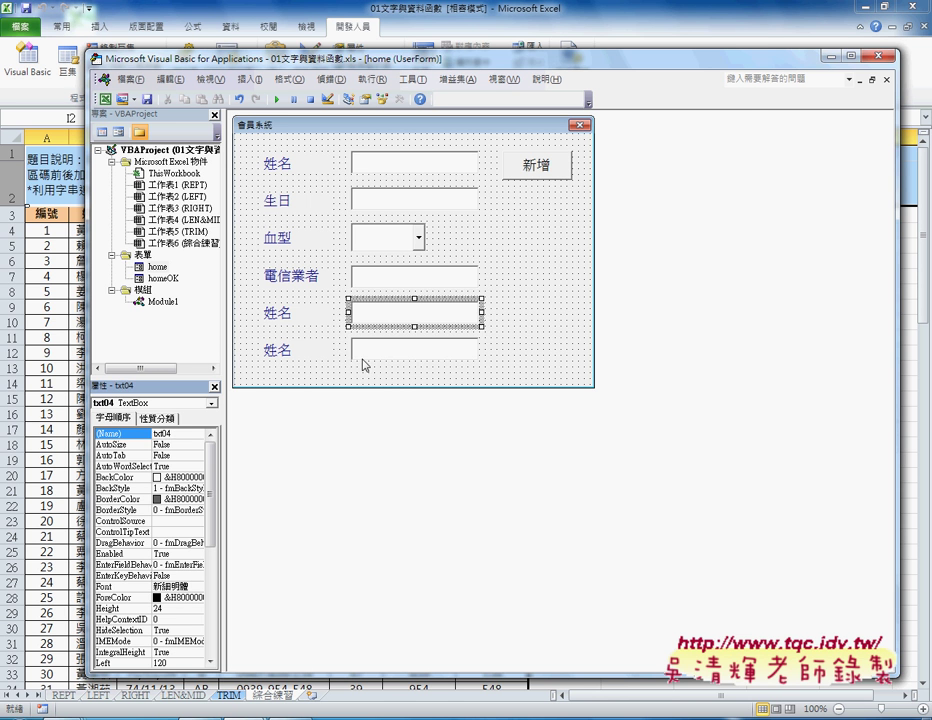
{"action": "left_click", "coordinate": [363, 352]}
{"action": "left_click", "coordinate": [121, 436]}
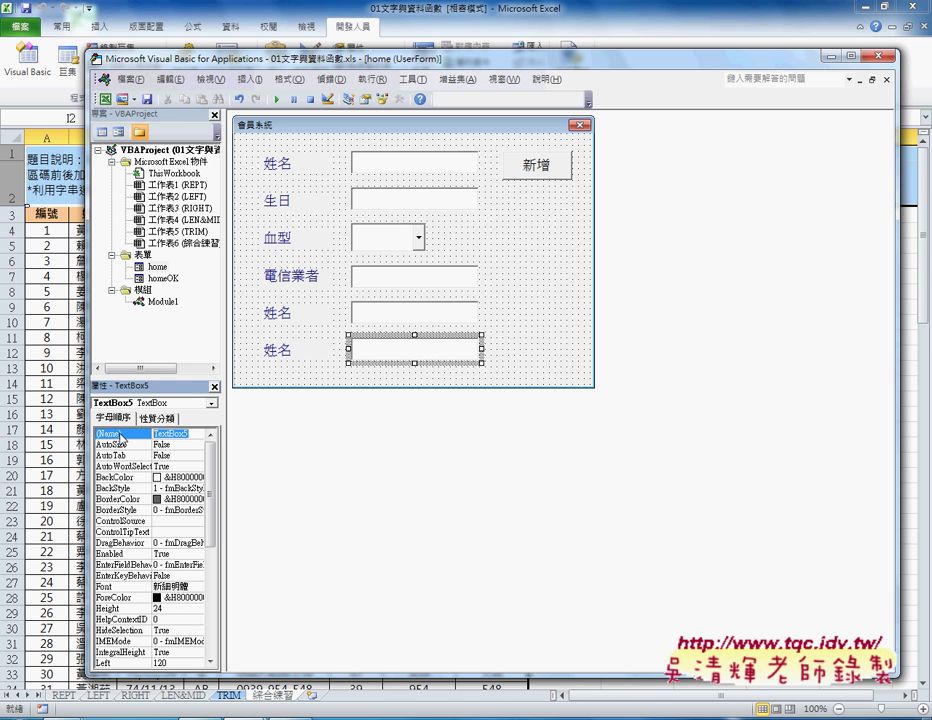
{"action": "type", "text": "txt0"}
{"action": "type", "text": "5"}
{"action": "key", "text": "Return"}
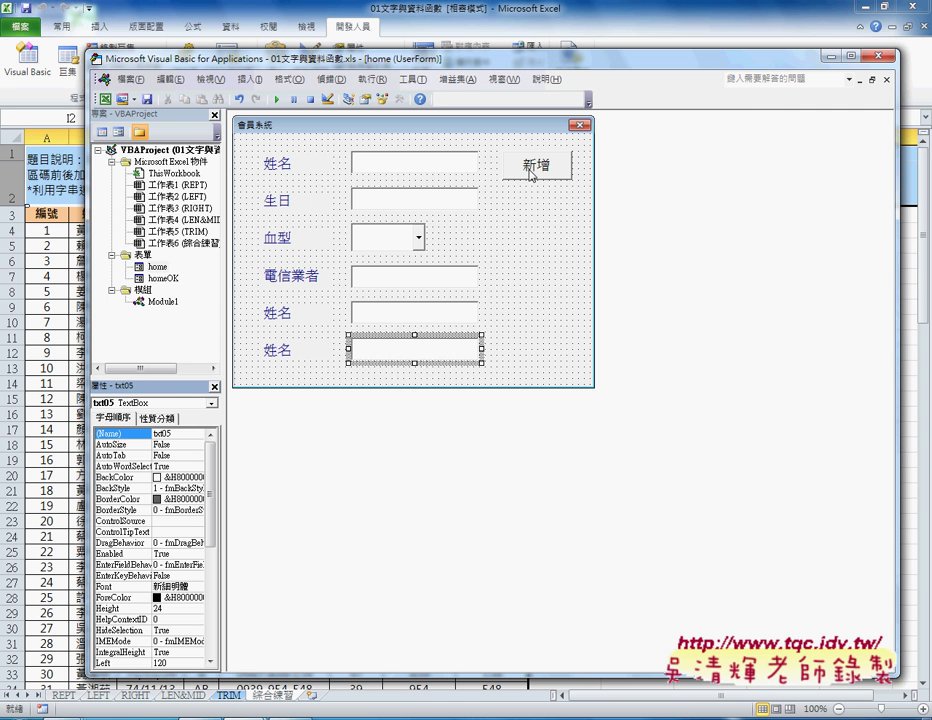
Step: Rename the 新增 command button to B01
{"action": "left_click", "coordinate": [531, 168]}
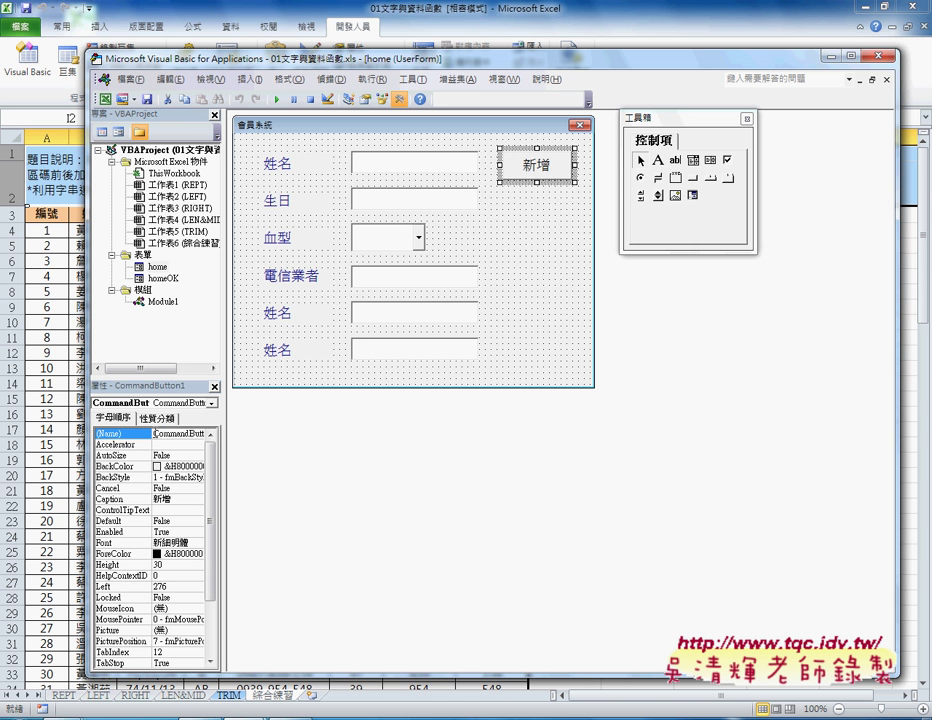
{"action": "double_click", "coordinate": [153, 433]}
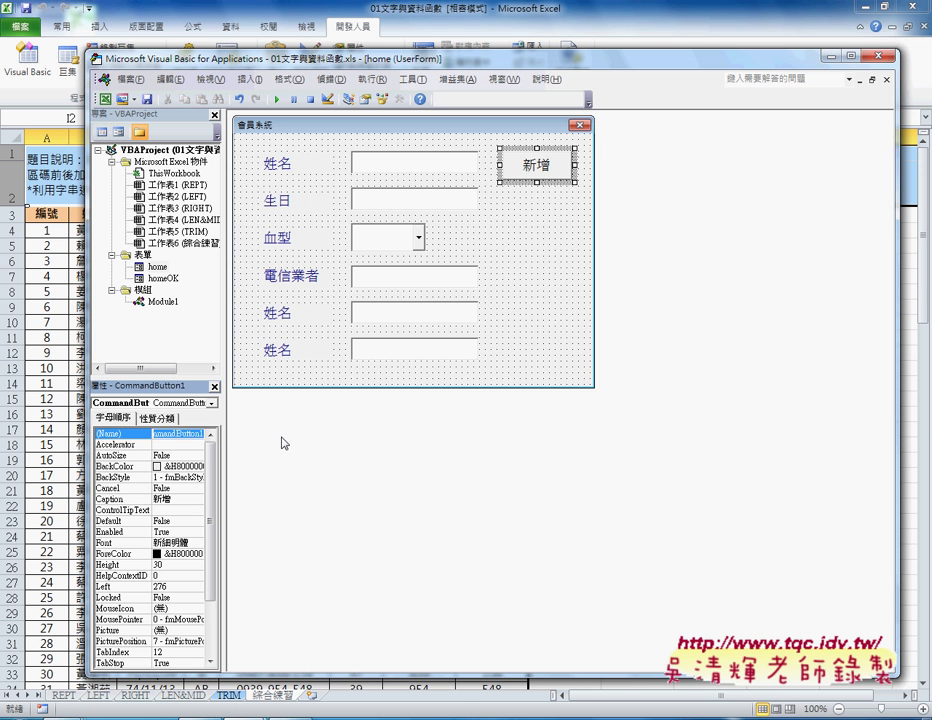
{"action": "type", "text": "B01"}
{"action": "key", "text": "Return"}
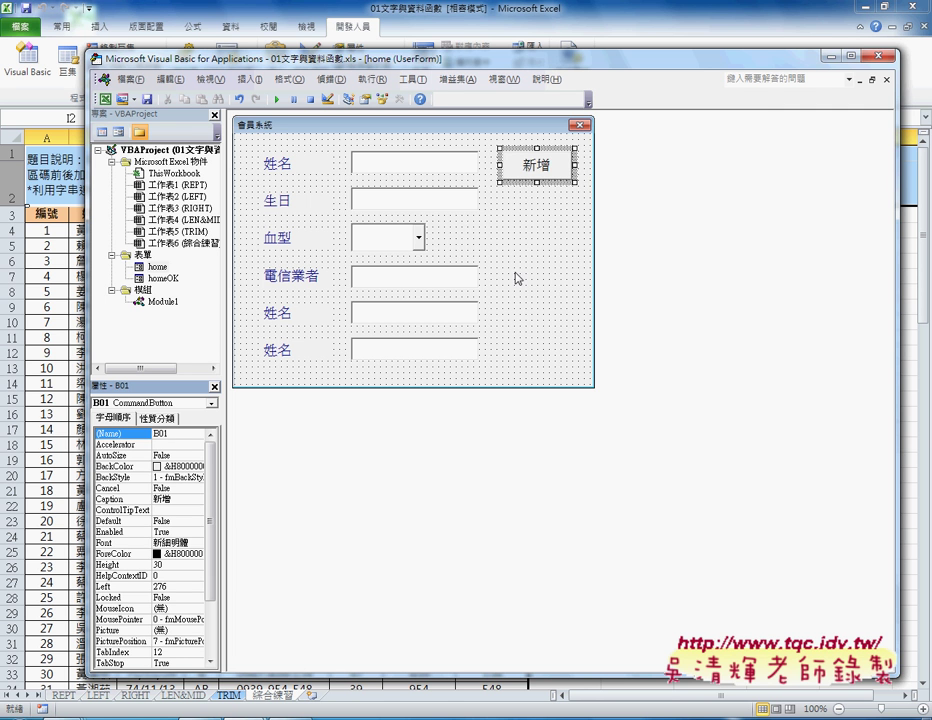
{"action": "left_click", "coordinate": [415, 209]}
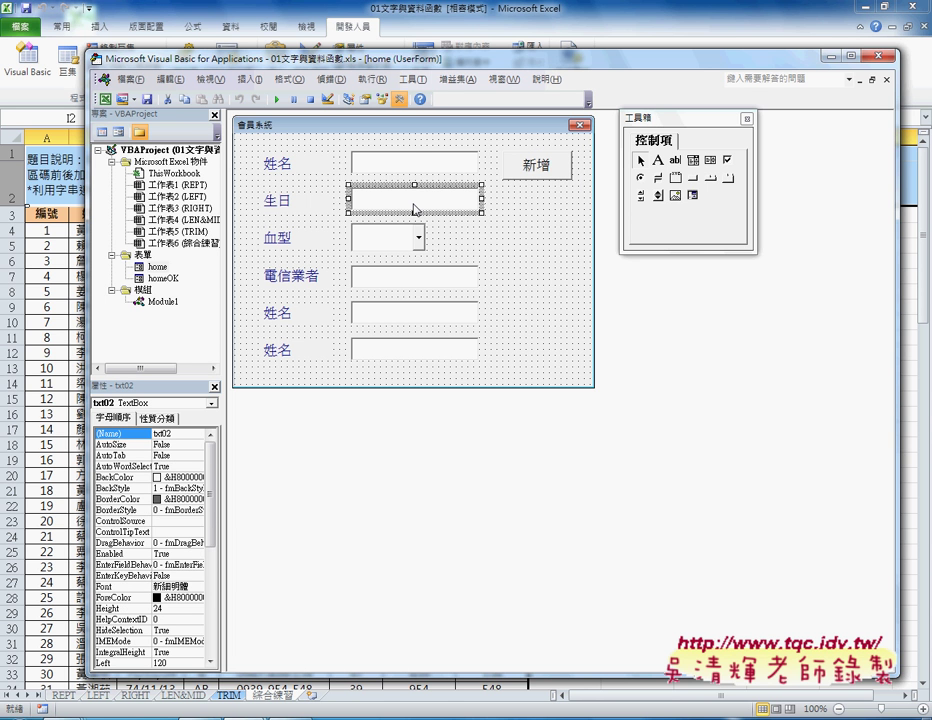
{"action": "left_click", "coordinate": [416, 168]}
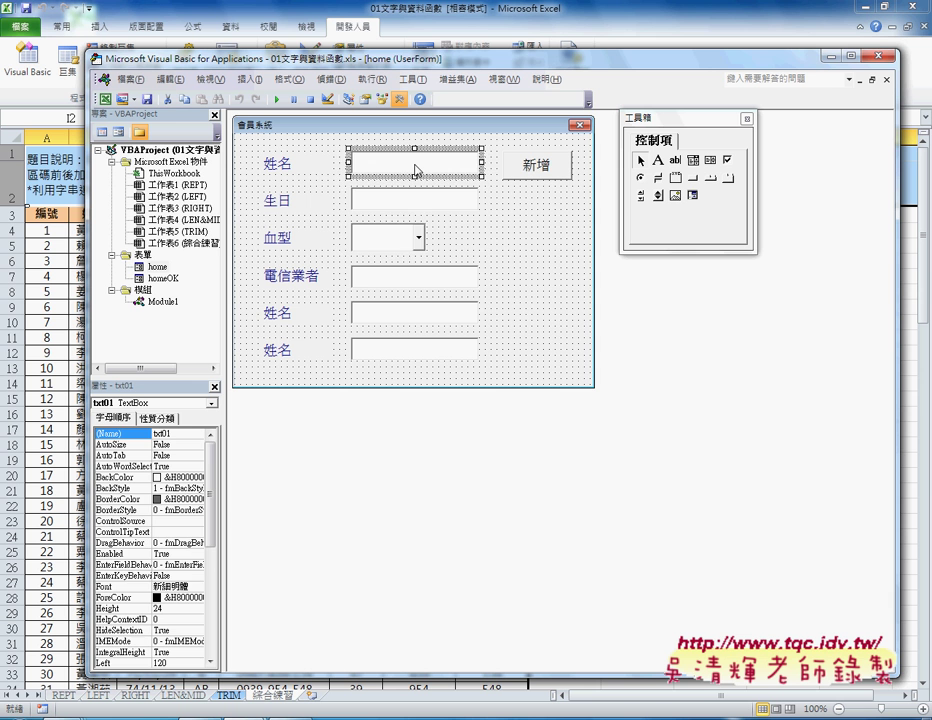
{"action": "left_click", "coordinate": [385, 242]}
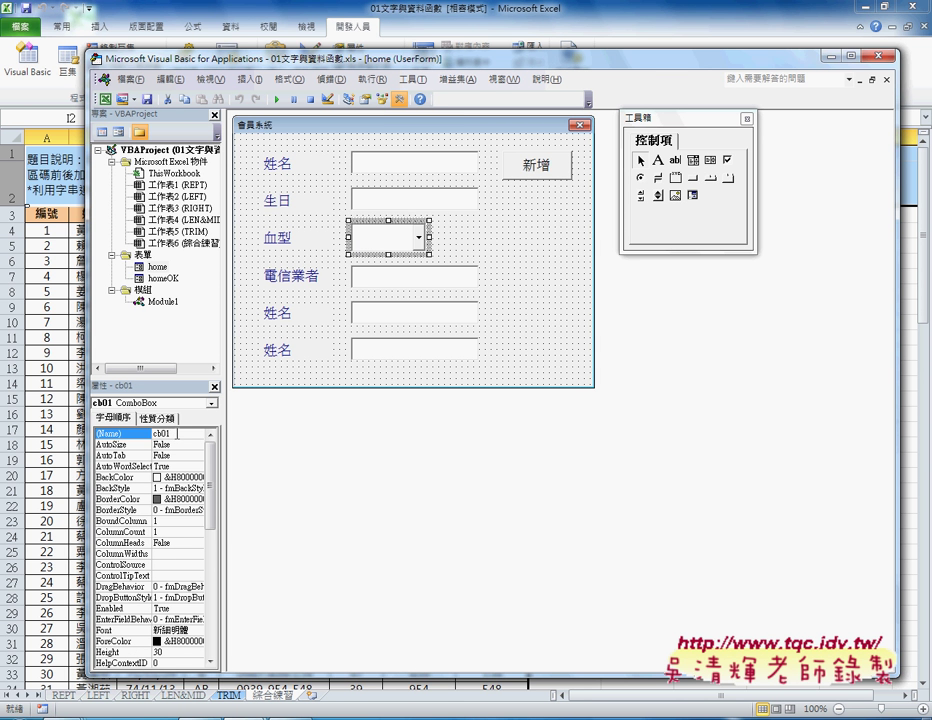
{"action": "left_click", "coordinate": [550, 262]}
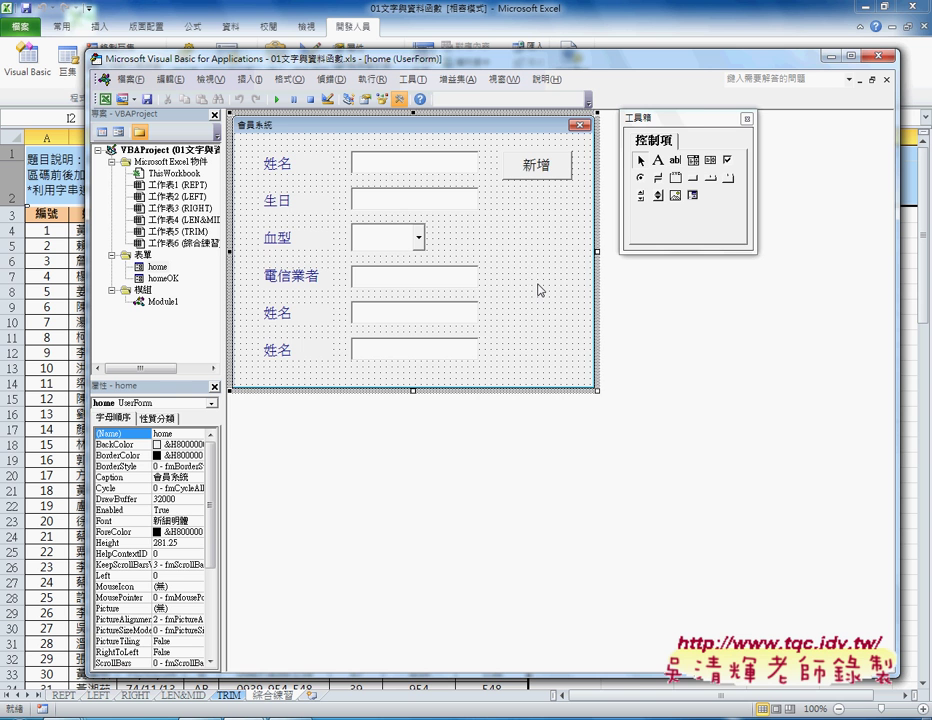
Step: Open the form's code and add an empty UserForm_Activate procedure
{"action": "double_click", "coordinate": [538, 288]}
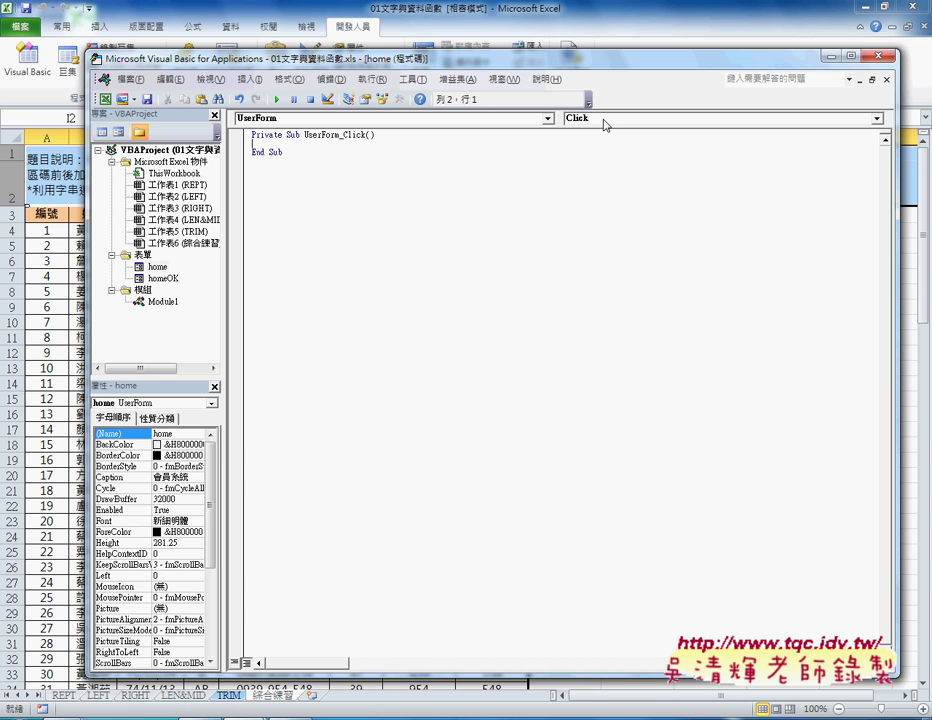
{"action": "left_click", "coordinate": [604, 124]}
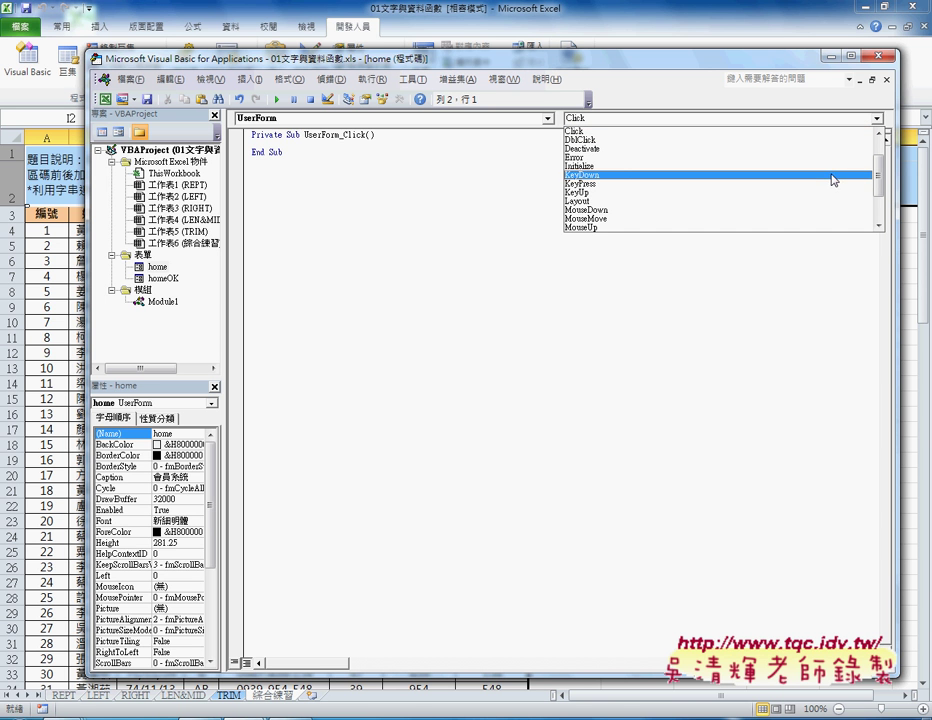
{"action": "left_click_drag", "start_coordinate": [879, 173], "coordinate": [879, 133]}
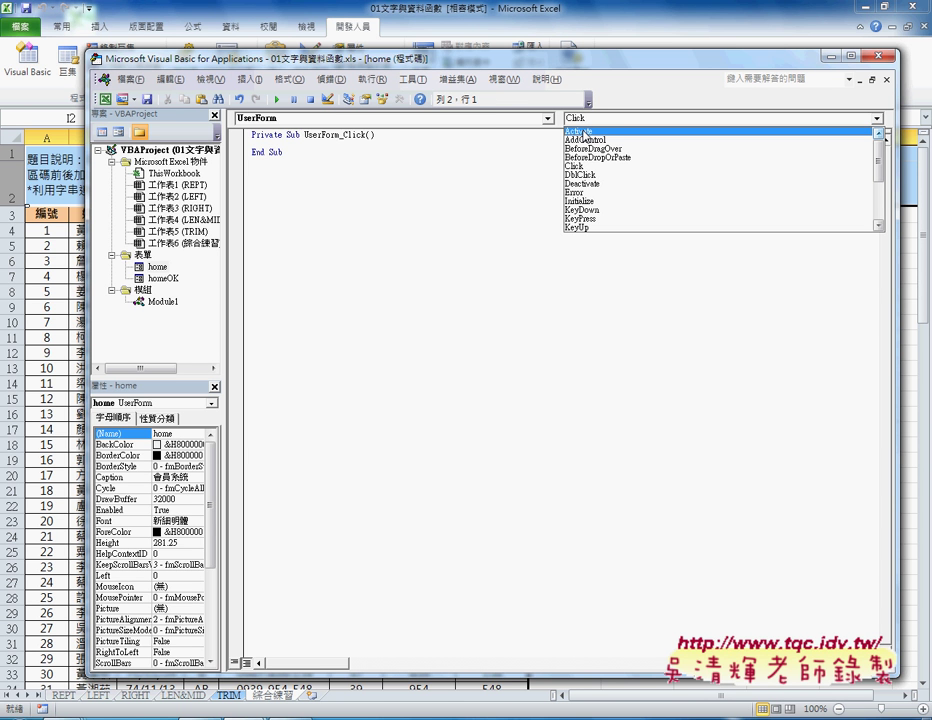
{"action": "left_click", "coordinate": [585, 131]}
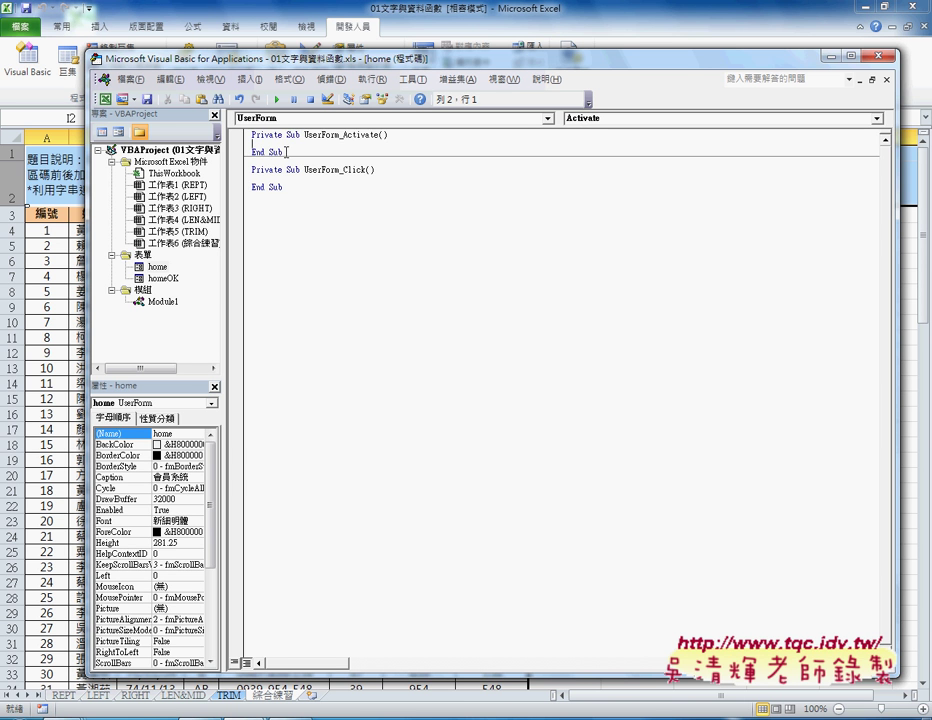
Step: Delete the auto-generated UserForm_Click stub
{"action": "left_click_drag", "start_coordinate": [286, 152], "coordinate": [251, 134]}
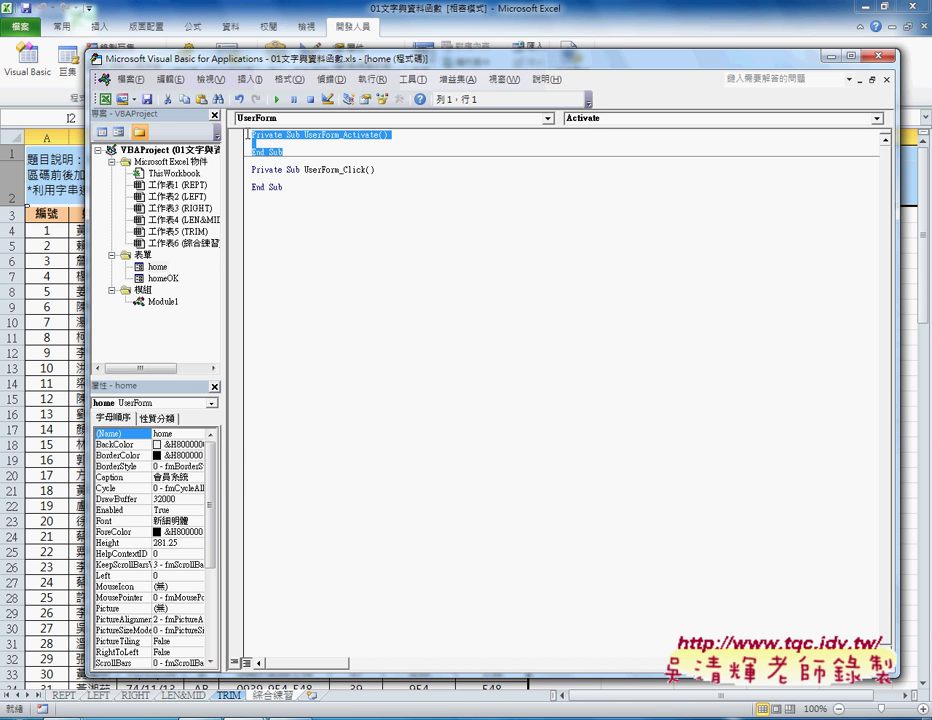
{"action": "left_click", "coordinate": [358, 145]}
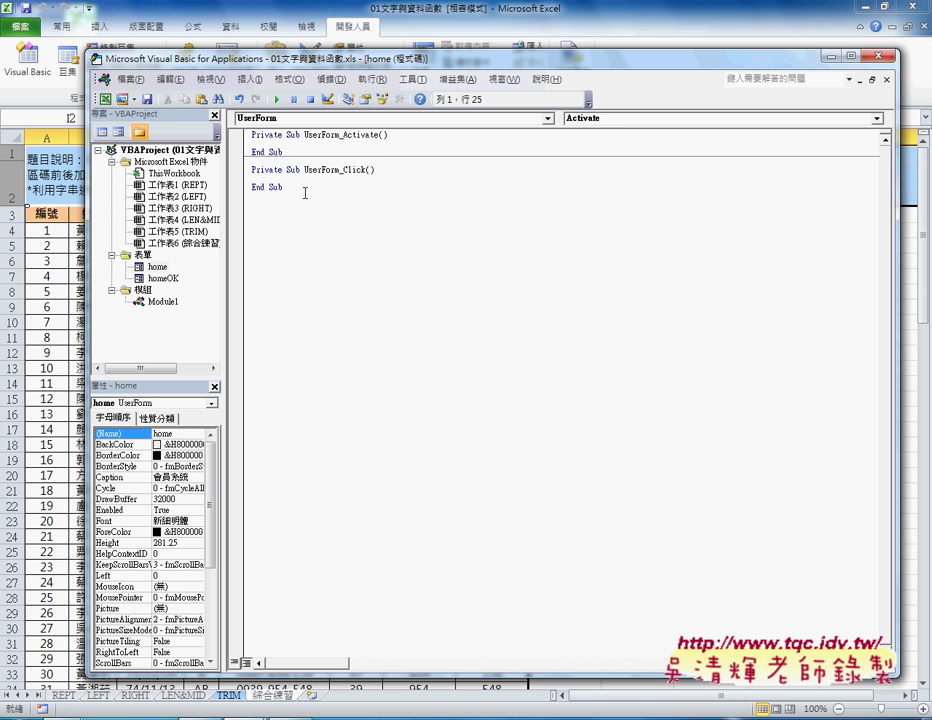
{"action": "left_click_drag", "start_coordinate": [305, 193], "coordinate": [248, 170]}
{"action": "key", "text": "Delete"}
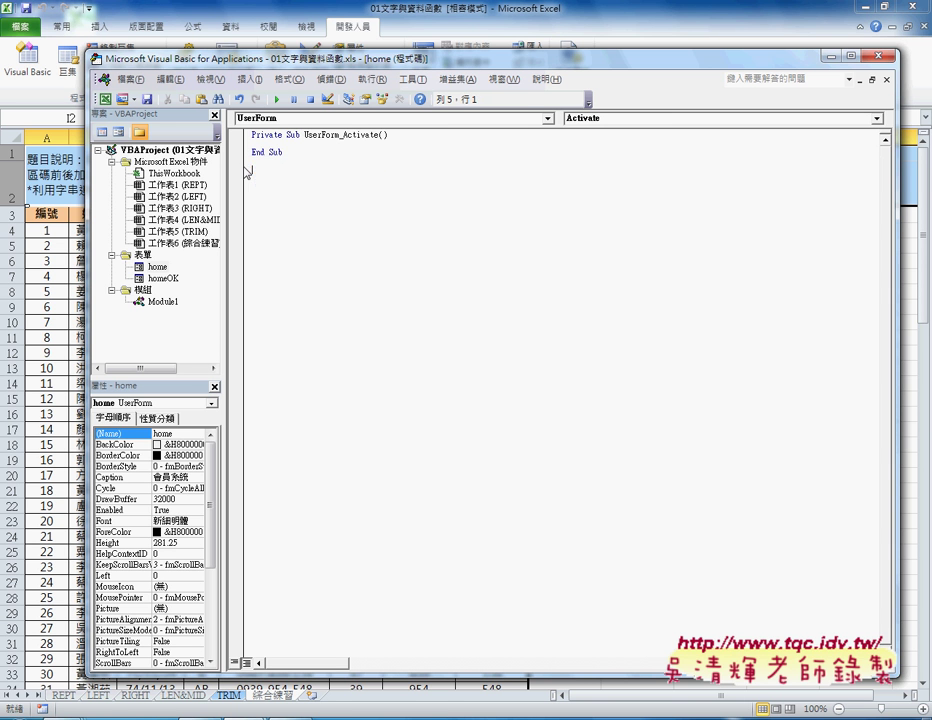
Step: Raise the code font size to 12 in the Options dialog's Editor Format settings
{"action": "left_click", "coordinate": [413, 88]}
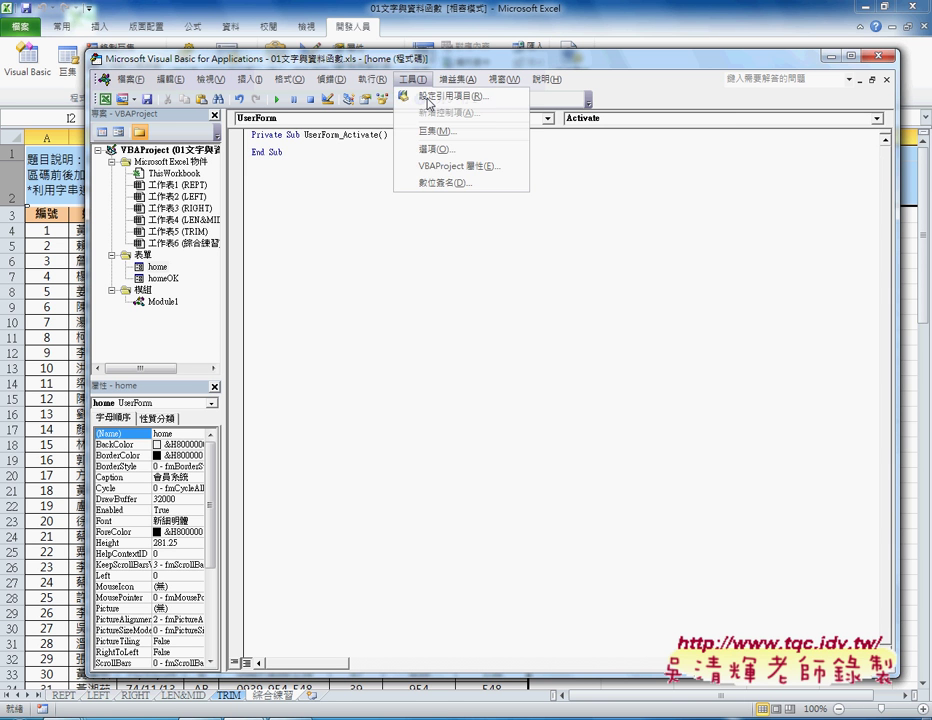
{"action": "left_click", "coordinate": [466, 244]}
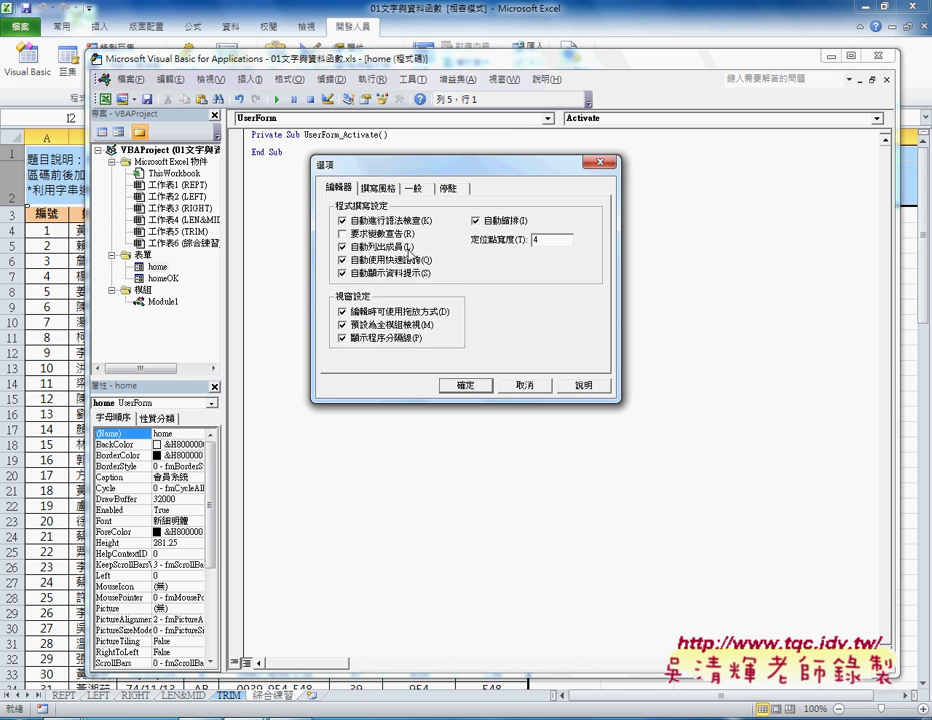
{"action": "left_click", "coordinate": [380, 188]}
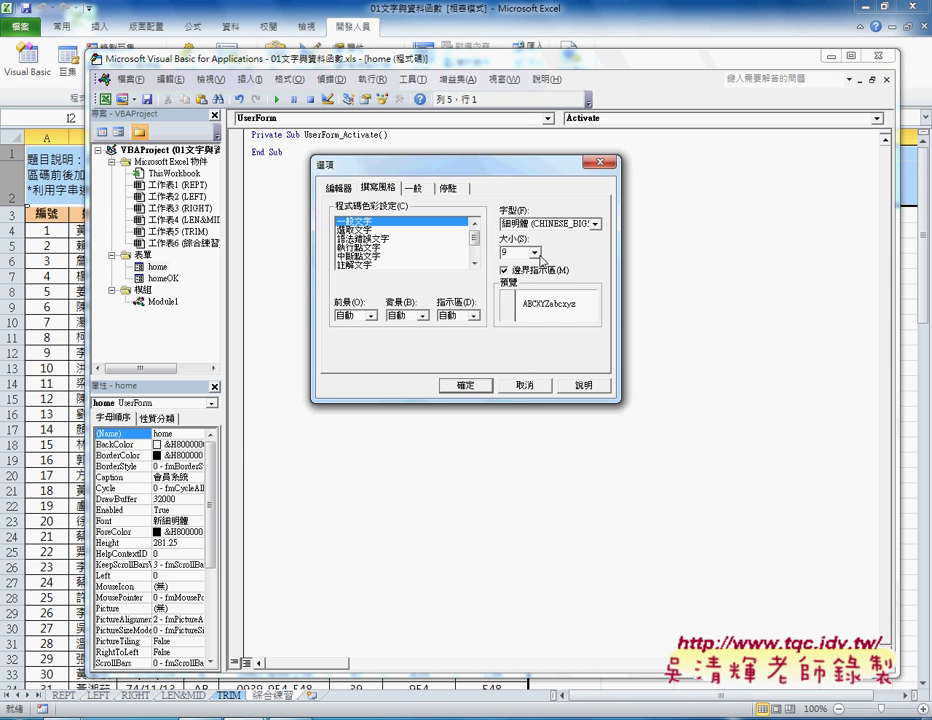
{"action": "left_click", "coordinate": [535, 253]}
{"action": "left_click", "coordinate": [512, 300]}
{"action": "left_click", "coordinate": [468, 386]}
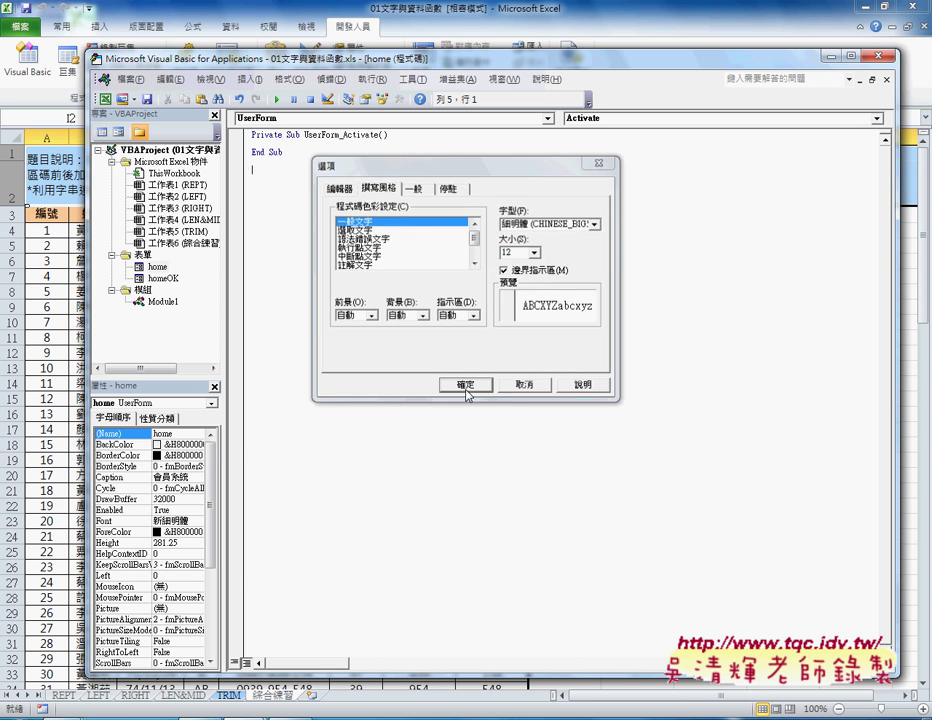
{"action": "left_click", "coordinate": [310, 148]}
Step: Write cb01.AddItem "A" as the first line of UserForm_Activate
{"action": "key", "text": "Tab"}
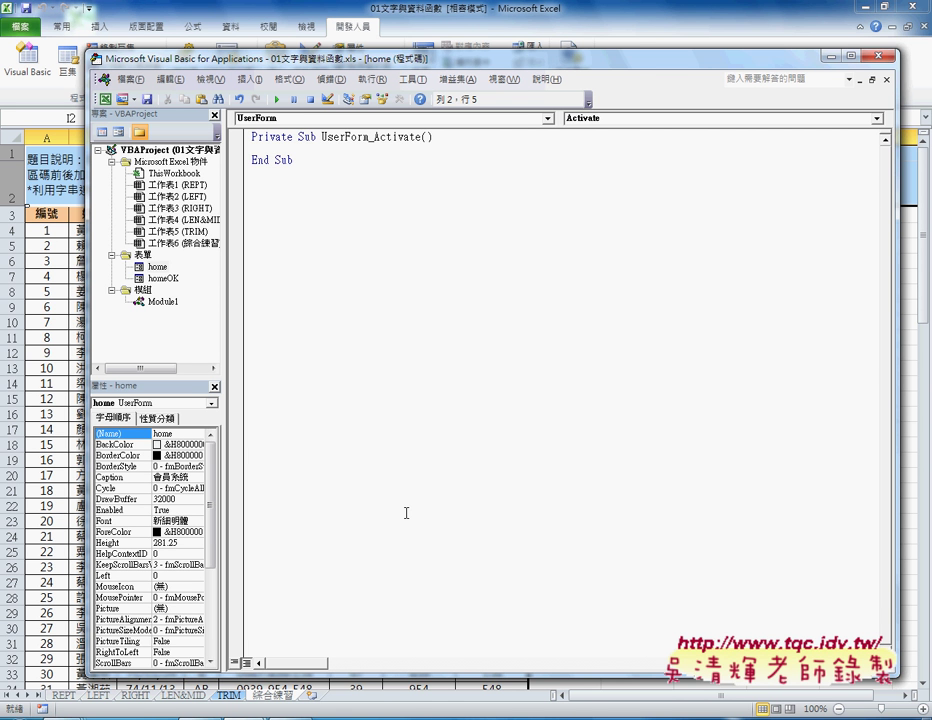
{"action": "type", "text": "cb01"}
{"action": "type", "text": "."}
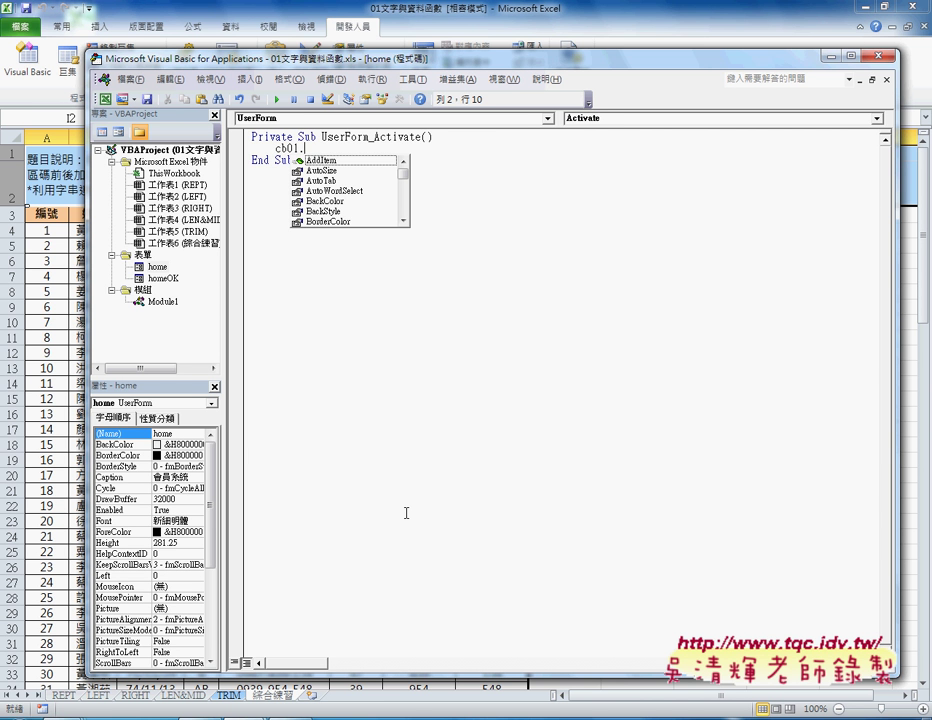
{"action": "key", "text": "Down"}
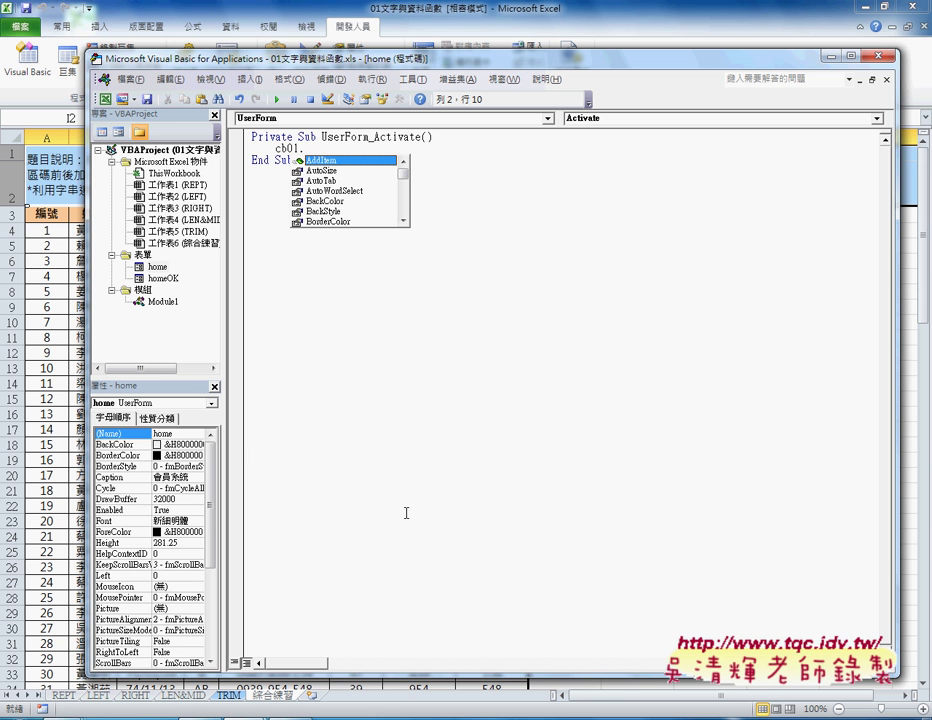
{"action": "key", "text": "space"}
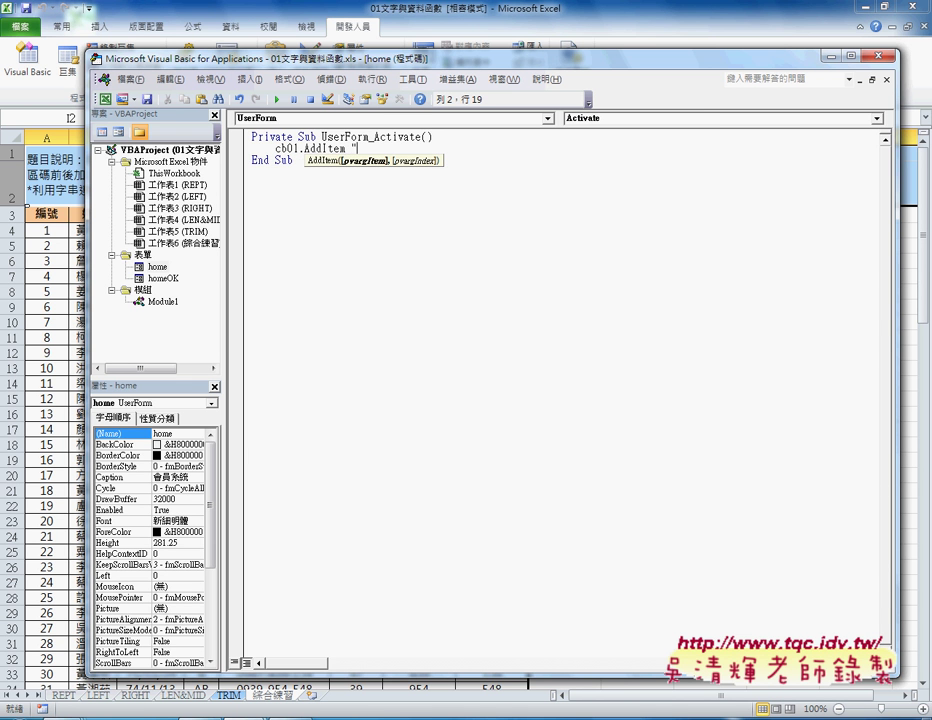
{"action": "type", "text": "\""}
{"action": "type", "text": "A\""}
Step: Duplicate the AddItem line three times below it
{"action": "key", "text": "shift+Home"}
{"action": "key", "text": "ctrl+c"}
{"action": "key", "text": "End"}
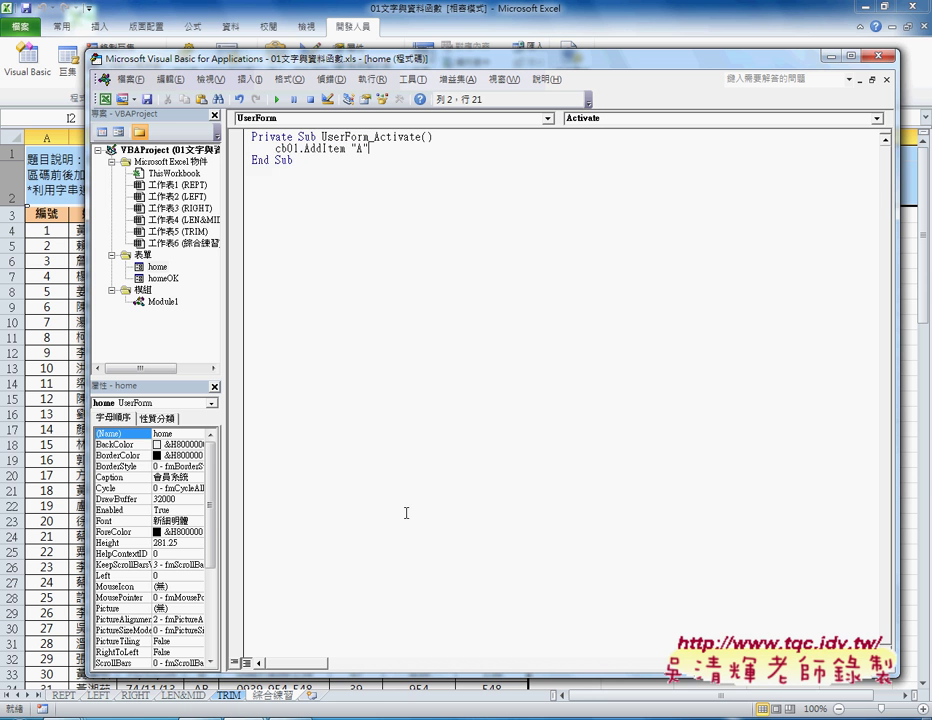
{"action": "key", "text": "Return"}
{"action": "key", "text": "ctrl+v"}
{"action": "key", "text": "Return"}
{"action": "key", "text": "ctrl+v"}
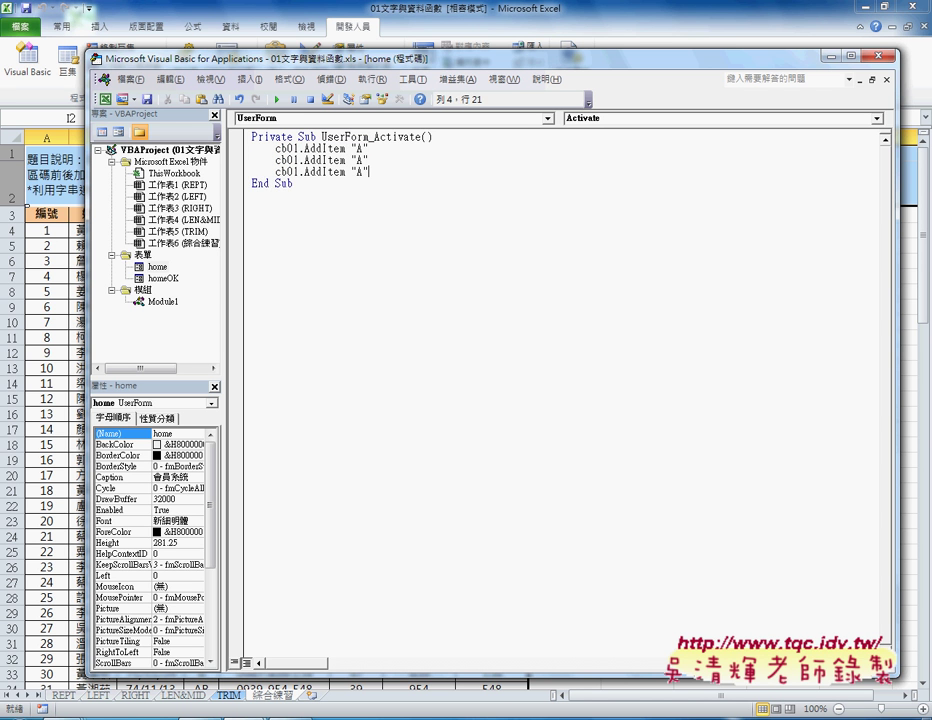
{"action": "key", "text": "Return"}
{"action": "key", "text": "ctrl+v"}
Step: Change the copied lines' values to "B", "O" and "AB"
{"action": "left_click", "coordinate": [361, 159]}
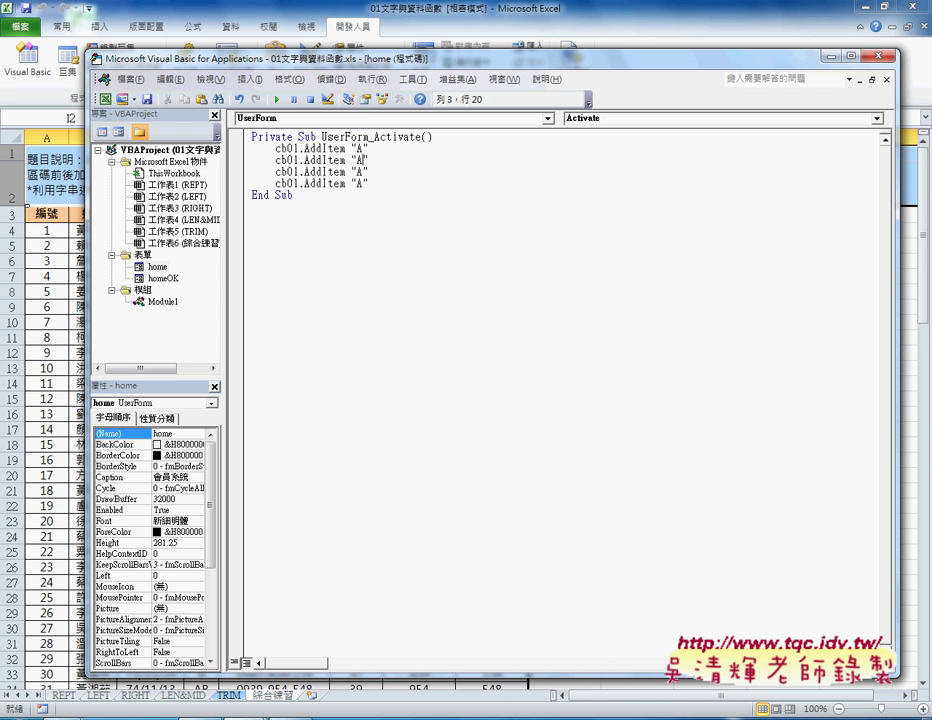
{"action": "key", "text": "shift+Right"}
{"action": "type", "text": "B"}
{"action": "key", "text": "Down"}
{"action": "key", "text": "shift+Left"}
{"action": "type", "text": "O"}
{"action": "key", "text": "Down"}
{"action": "type", "text": "B"}
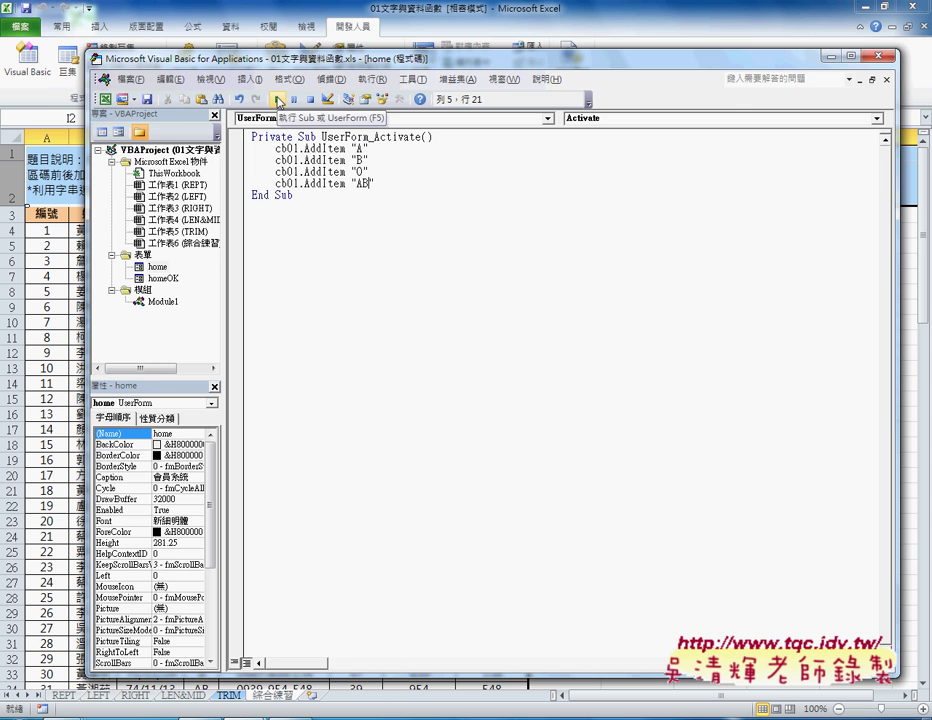
Step: Test-run the member form, choose blood type A from the 血型 list, then close it
{"action": "left_click", "coordinate": [279, 101]}
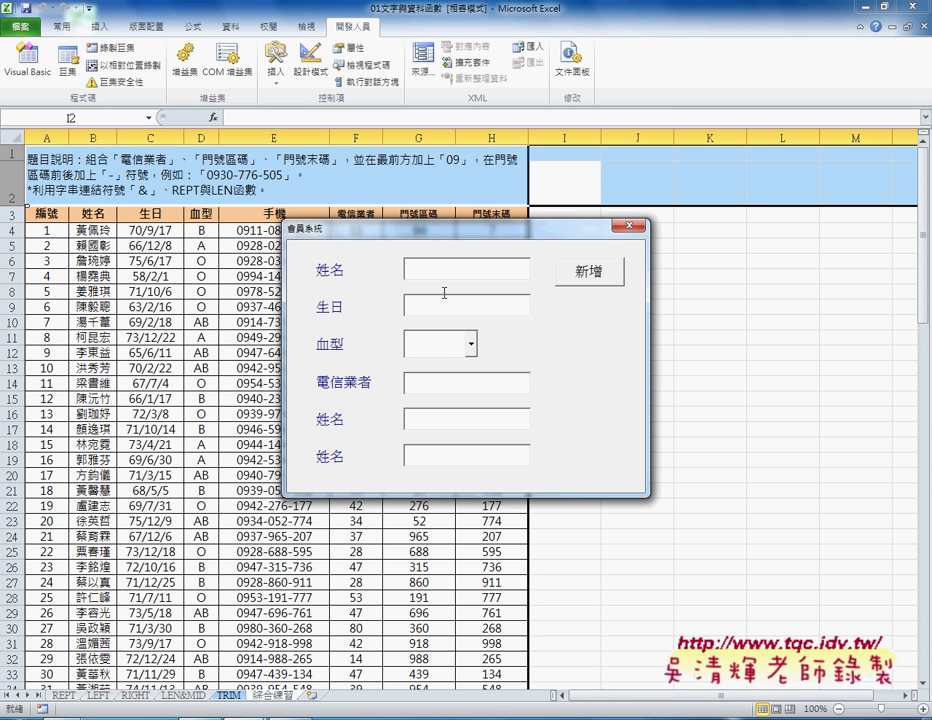
{"action": "left_click", "coordinate": [471, 346]}
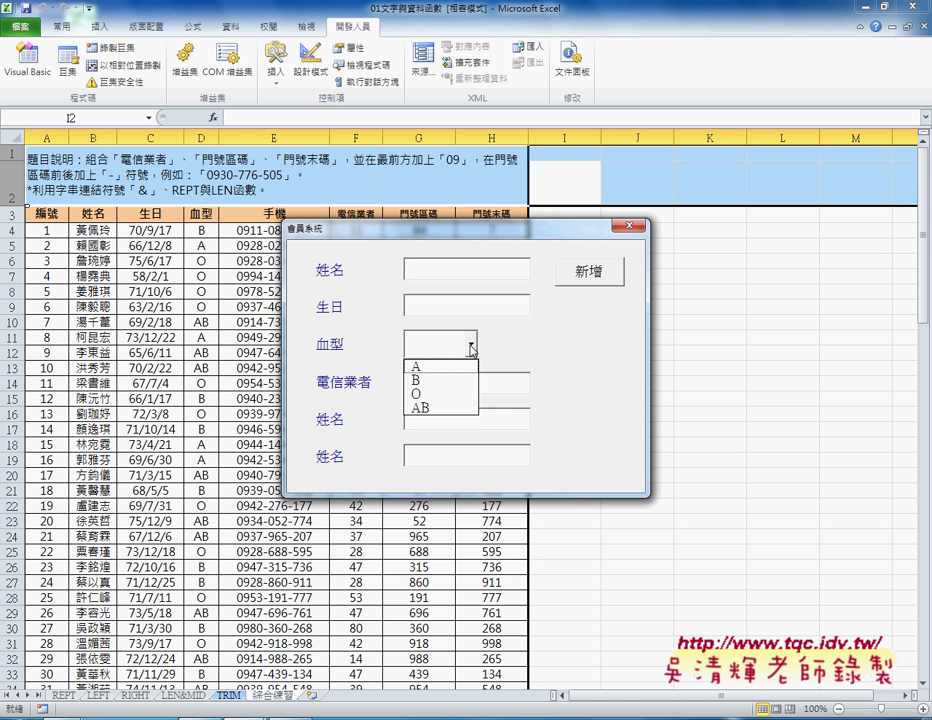
{"action": "left_click", "coordinate": [463, 369]}
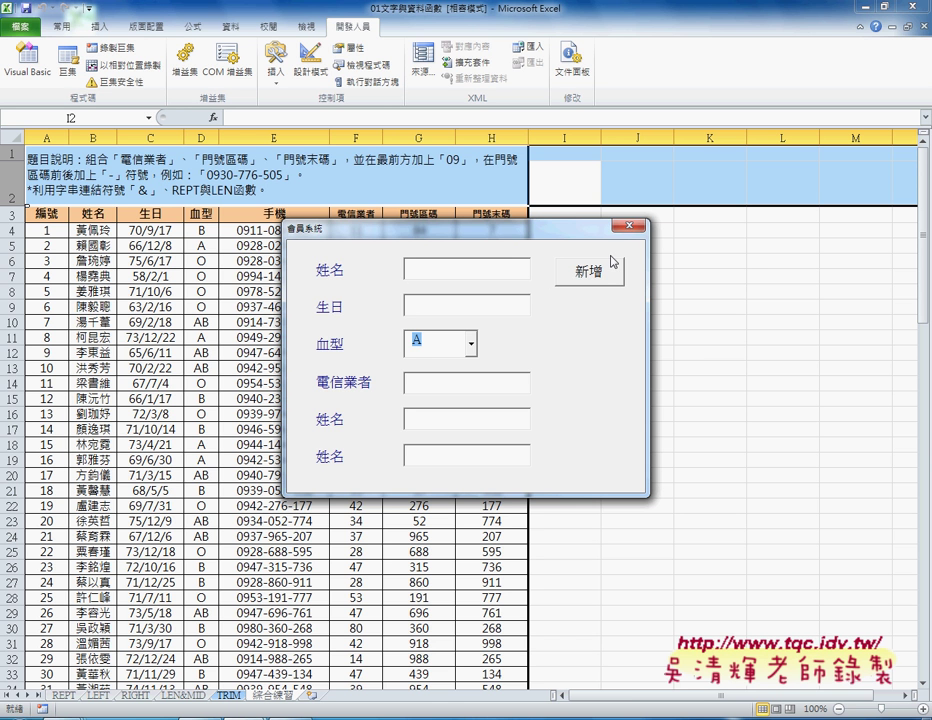
{"action": "key", "text": "alt+F4"}
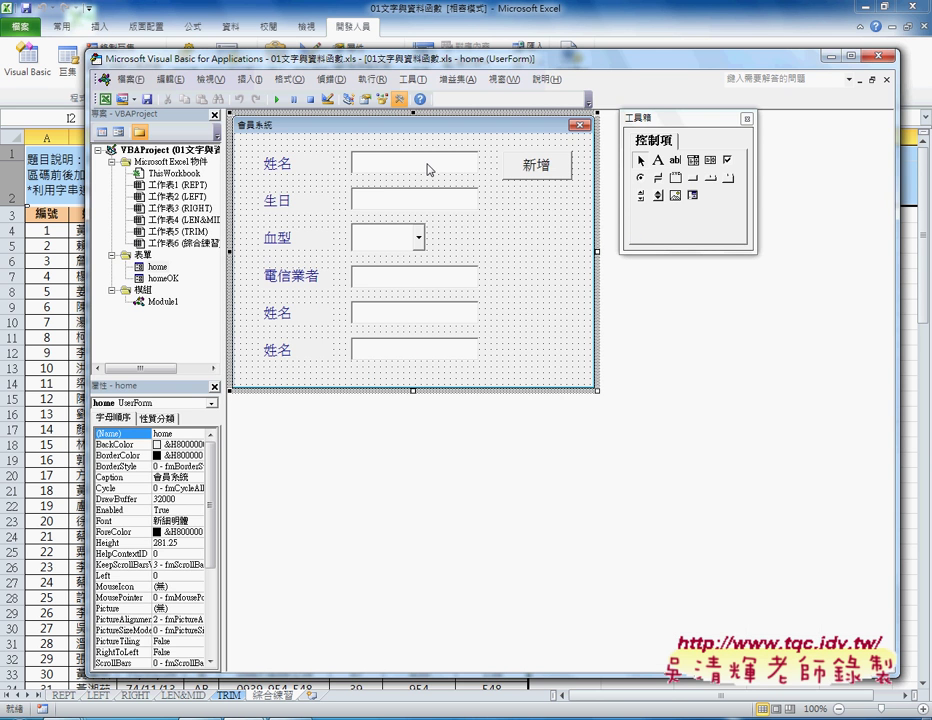
Step: Shorten the editor window to expose sheet rows, and check that the 姓名 and 生日 boxes are named txt01 and txt02
{"action": "left_click", "coordinate": [427, 167]}
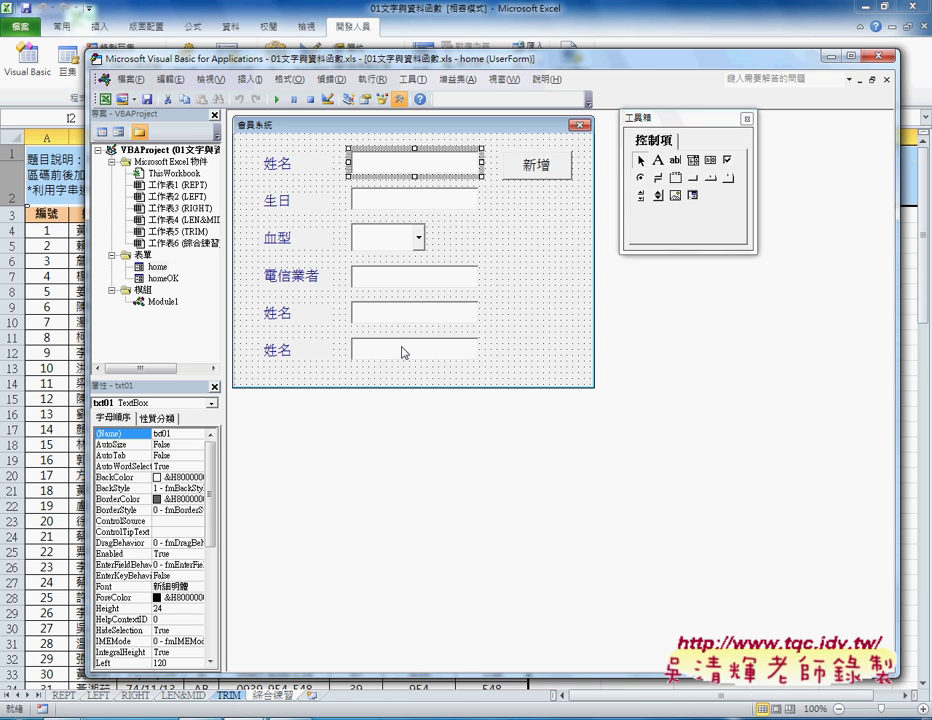
{"action": "left_click_drag", "start_coordinate": [392, 676], "coordinate": [380, 525]}
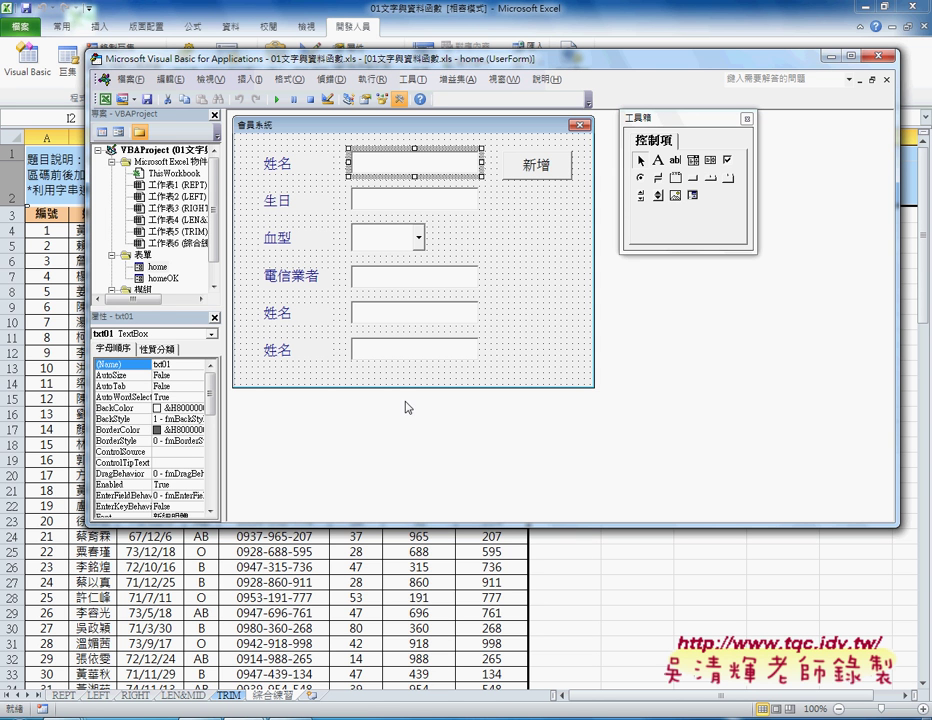
{"action": "left_click", "coordinate": [410, 207]}
{"action": "left_click_drag", "start_coordinate": [213, 392], "coordinate": [215, 455]}
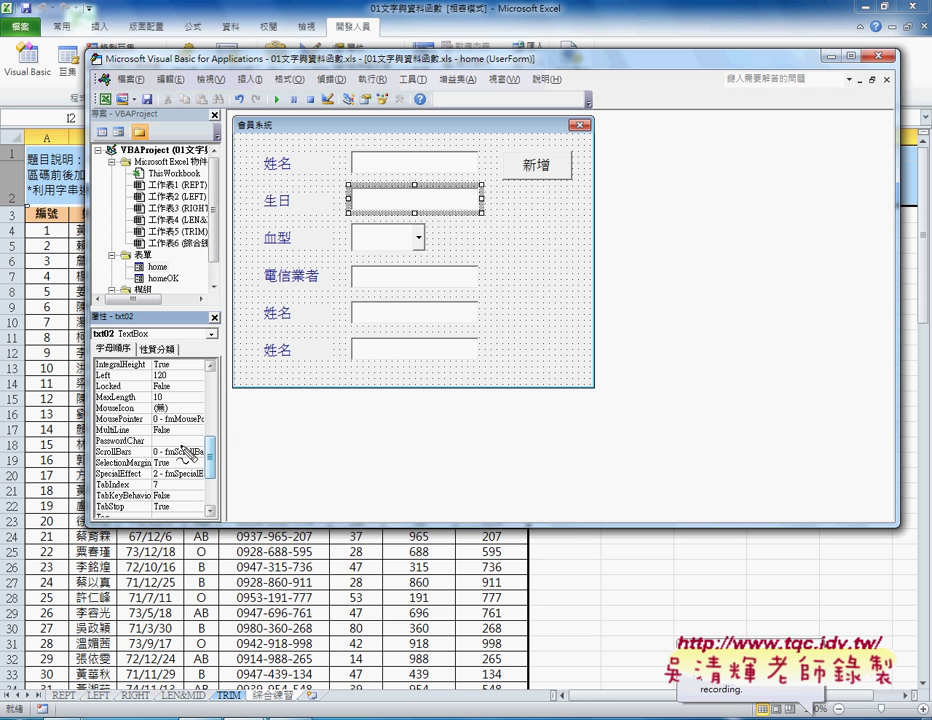
{"action": "mouse_move", "coordinate": [163, 404]}
{"action": "left_mouse_down"}
{"action": "mouse_move", "coordinate": [98, 404]}
{"action": "mouse_move", "coordinate": [140, 393]}
{"action": "mouse_move", "coordinate": [168, 405]}
{"action": "left_mouse_up"}
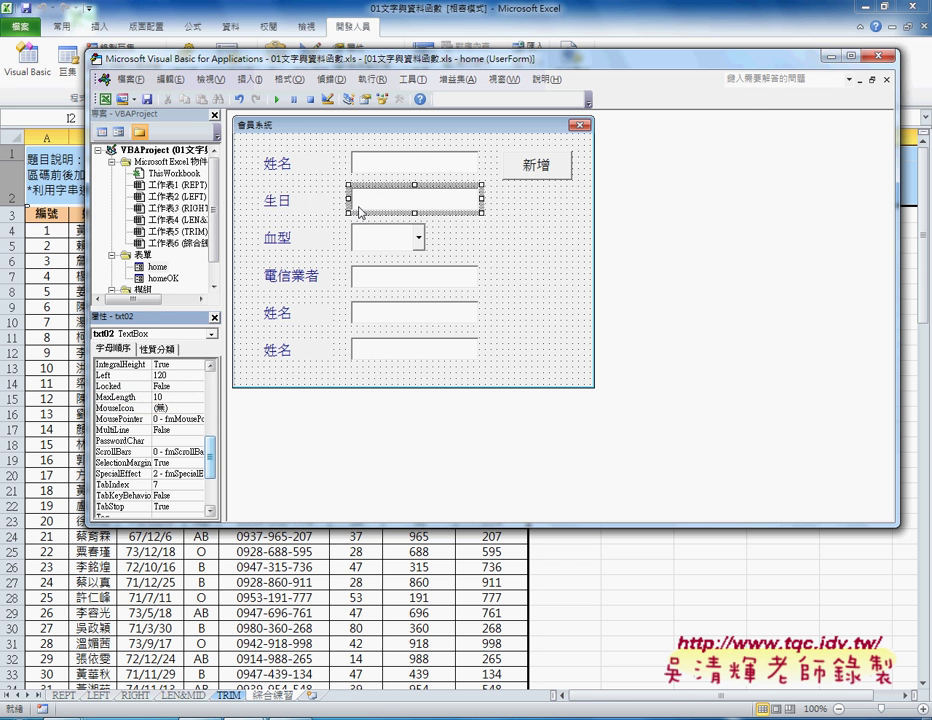
{"action": "left_click", "coordinate": [377, 171]}
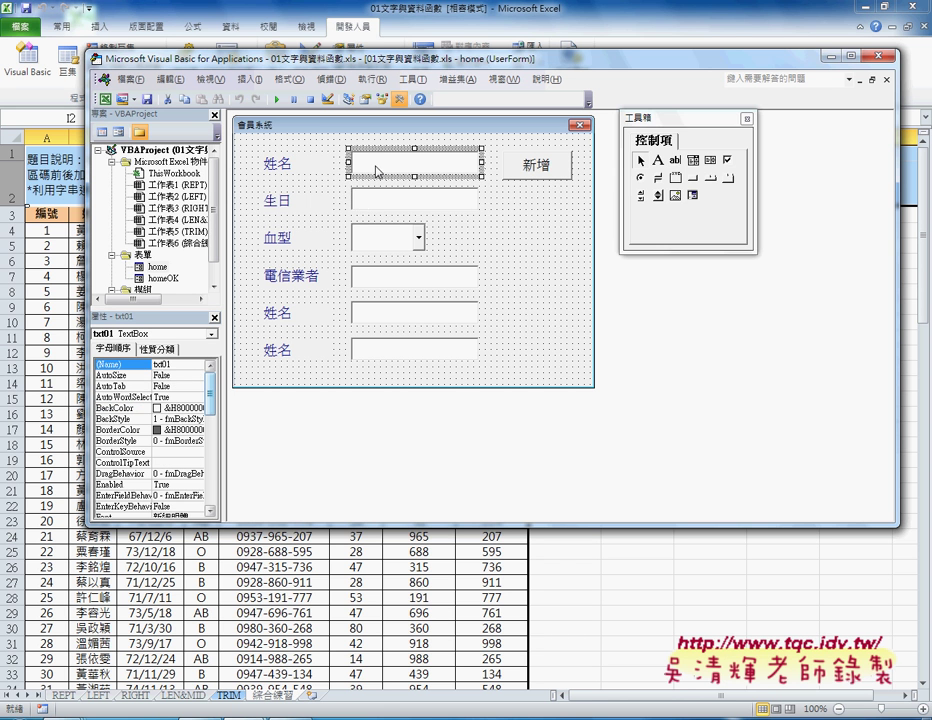
{"action": "left_click", "coordinate": [160, 366]}
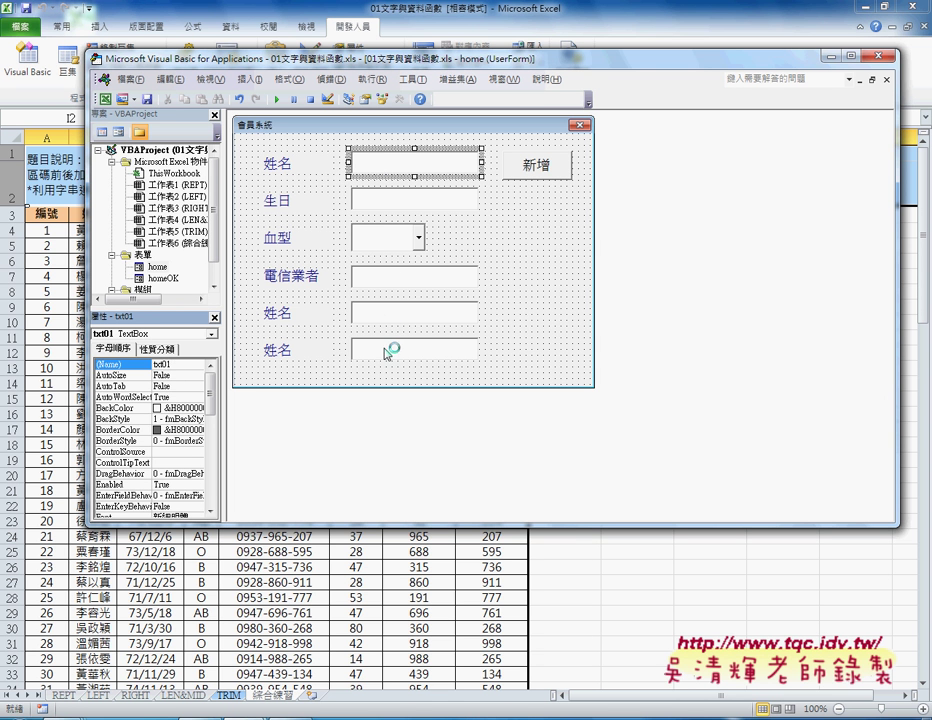
{"action": "left_click", "coordinate": [368, 240]}
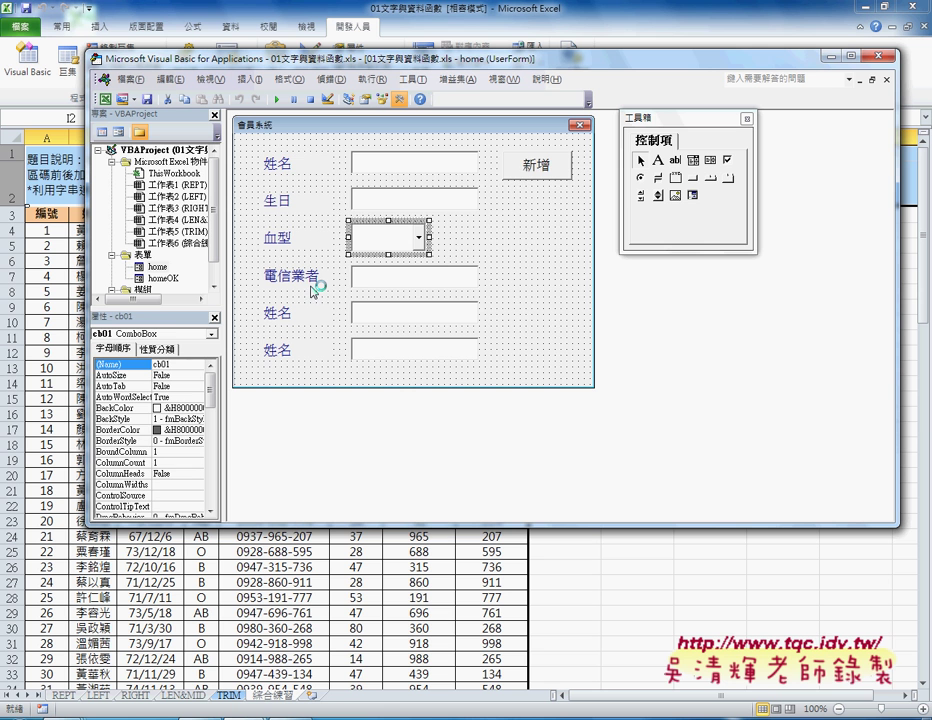
{"action": "left_click", "coordinate": [515, 172]}
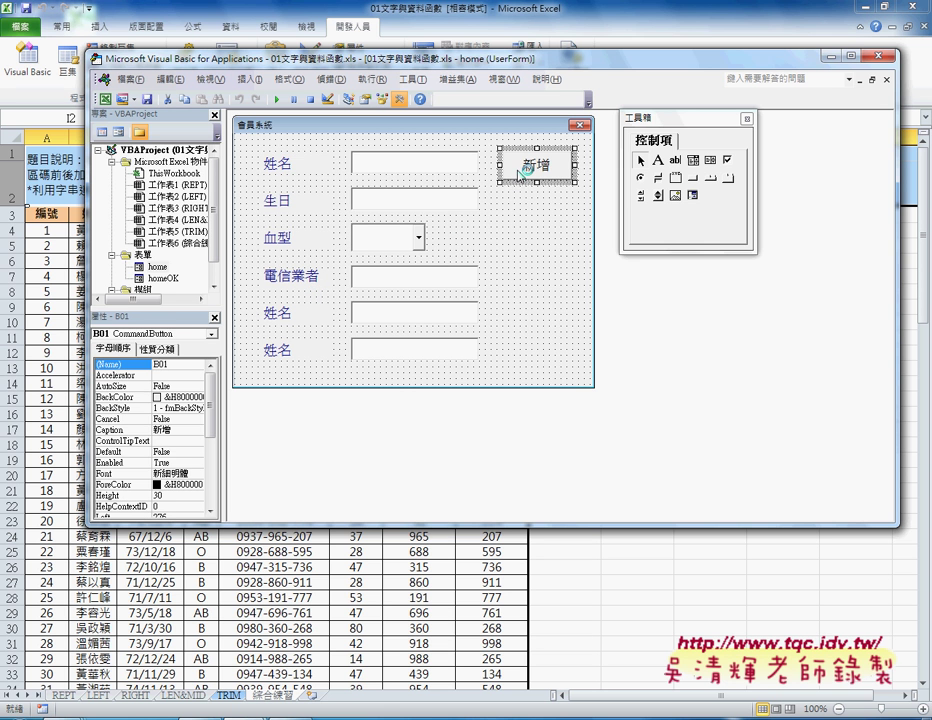
{"action": "left_click", "coordinate": [289, 170]}
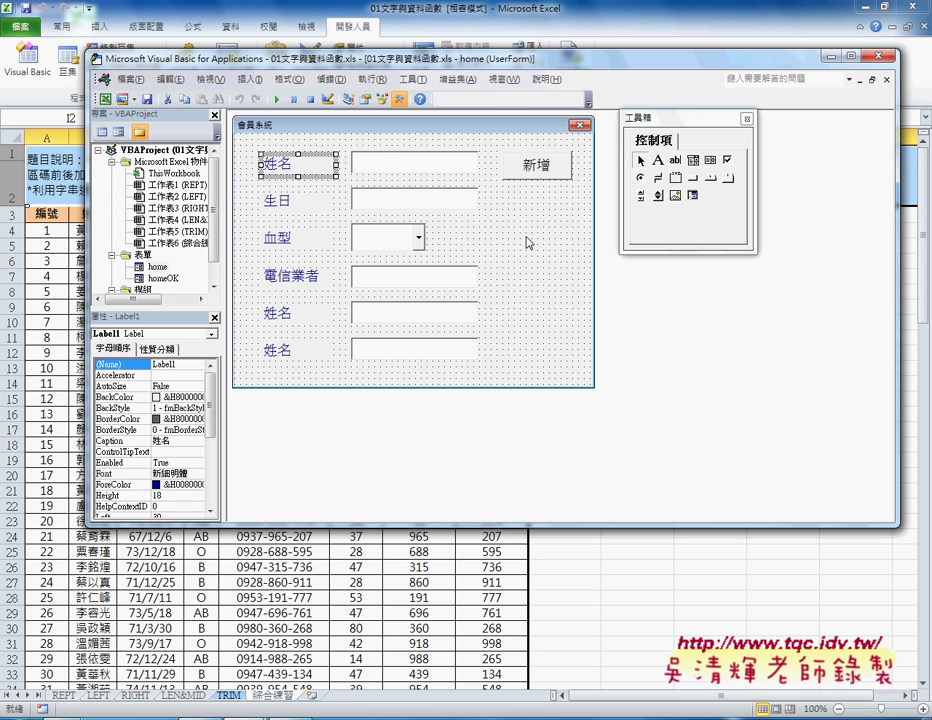
{"action": "left_click", "coordinate": [529, 242]}
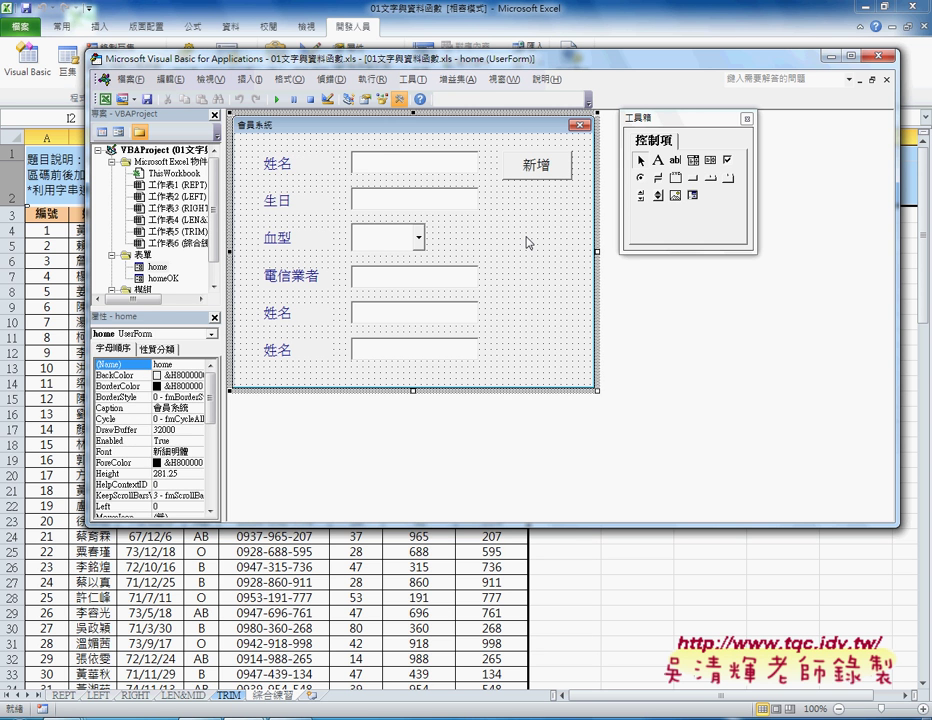
{"action": "left_click", "coordinate": [535, 175]}
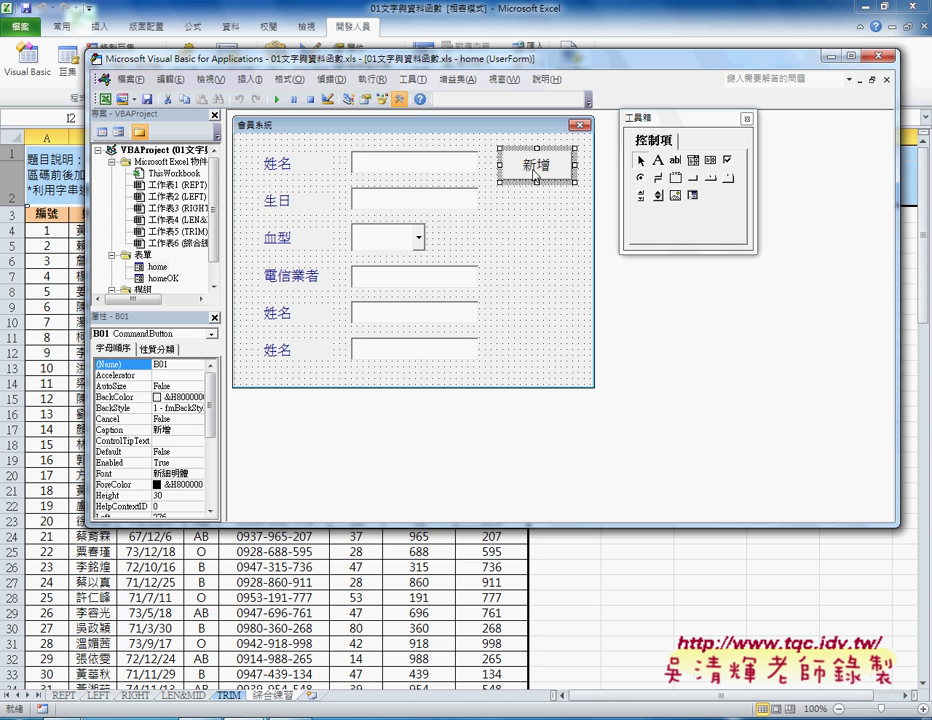